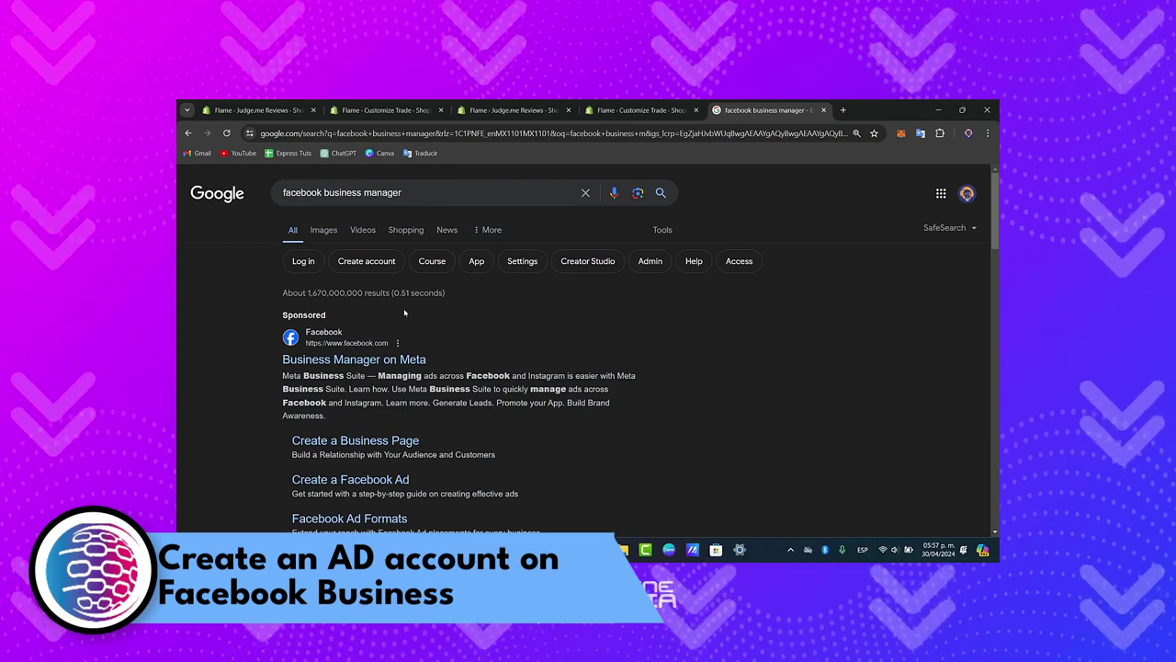
- Open Meta Business Suite from the sponsored 'Business Manager on Meta' Google result
left_click(386, 359)
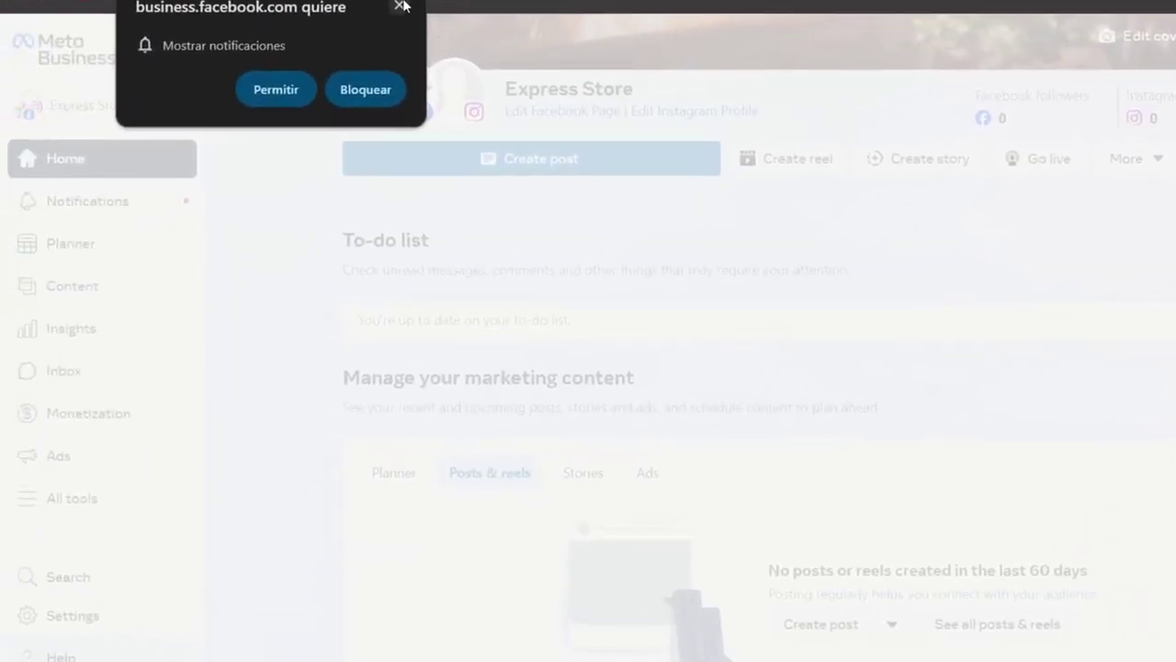
- Dismiss the notification prompt and switch the active account to the Estudio10 Page
left_click(402, 7)
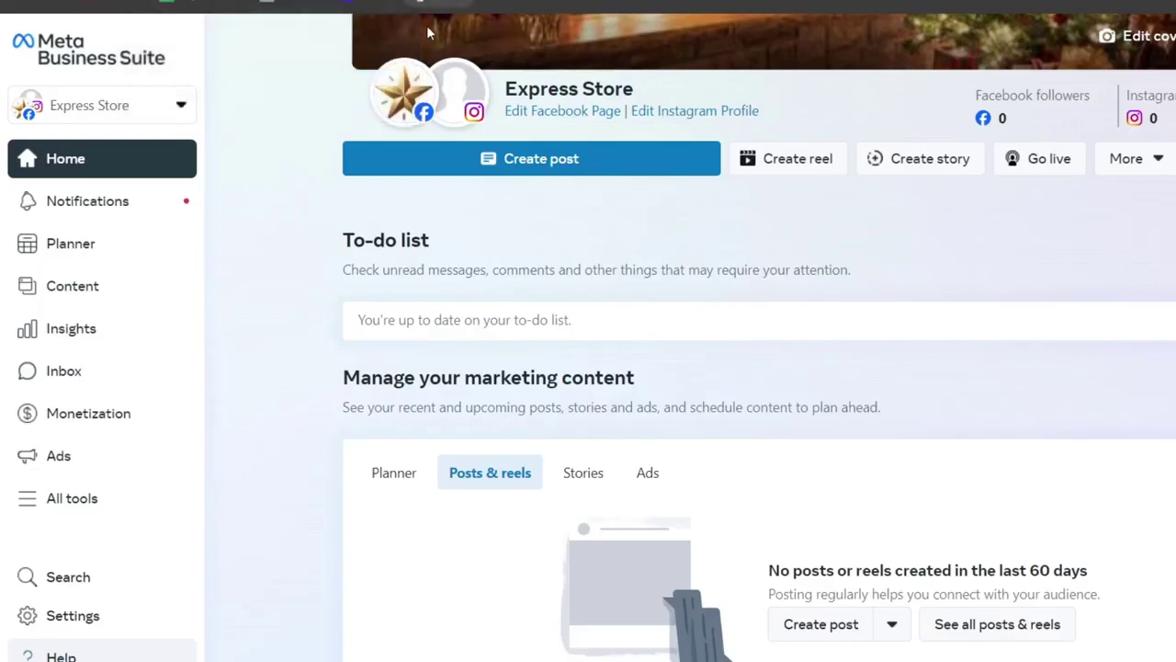
left_click(160, 123)
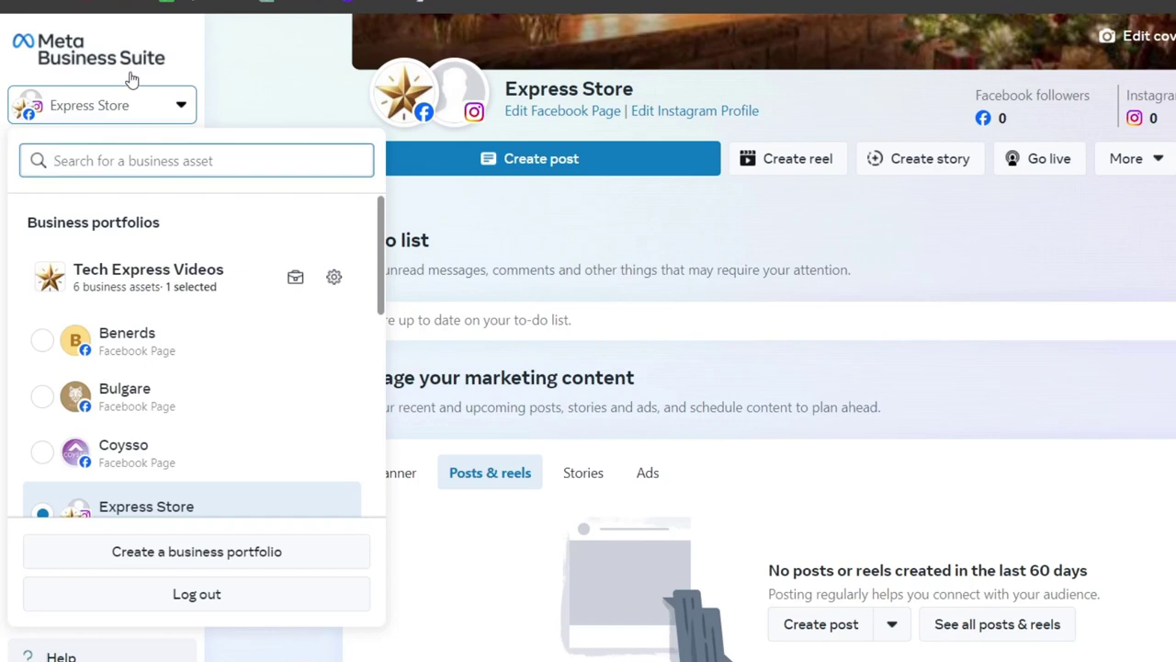
scroll(236, 447, "down", 3)
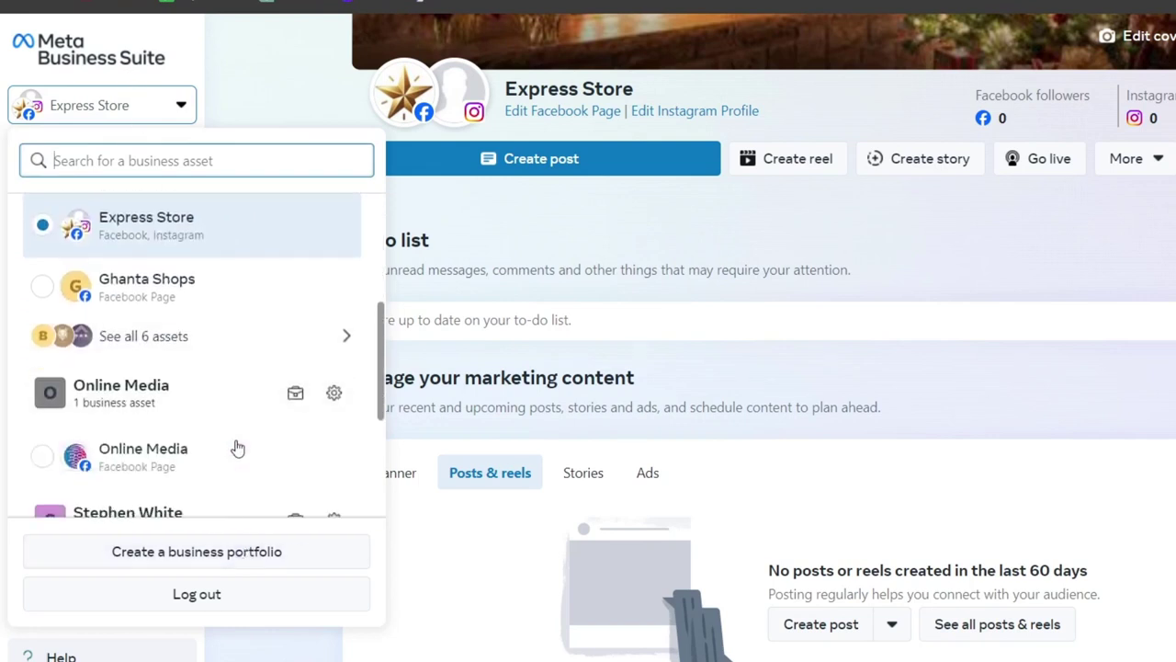
scroll(234, 386, "down", 5)
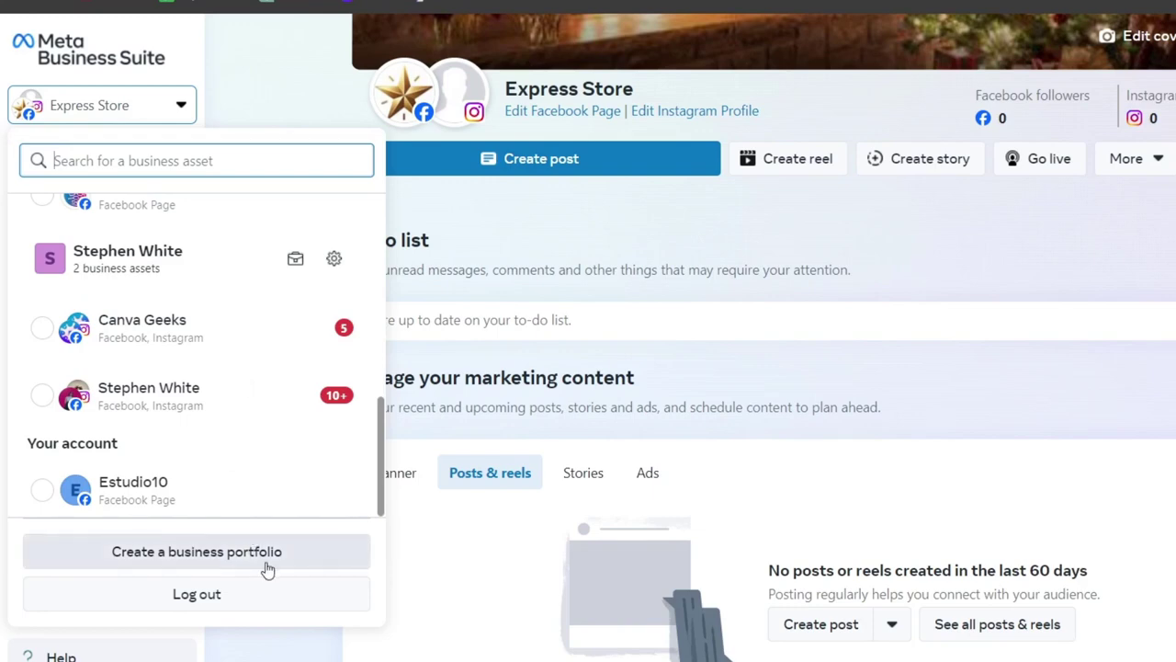
left_click(145, 499)
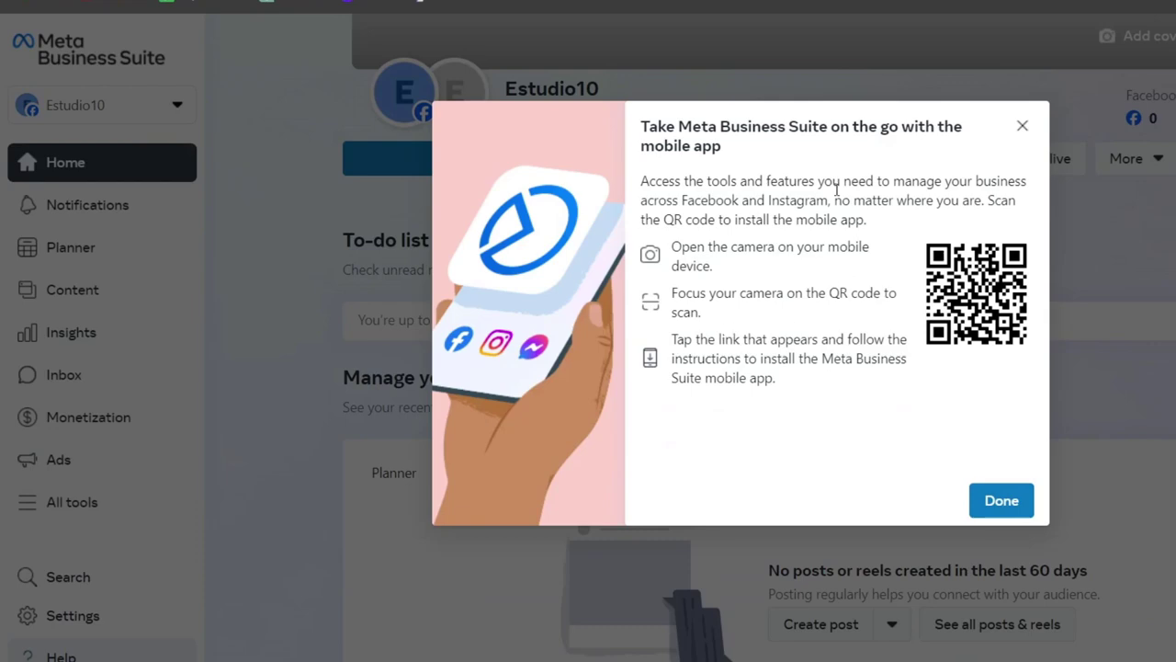
- Close the mobile app promotion and reopen the business asset list, scrolling to its end
left_click(1002, 501)
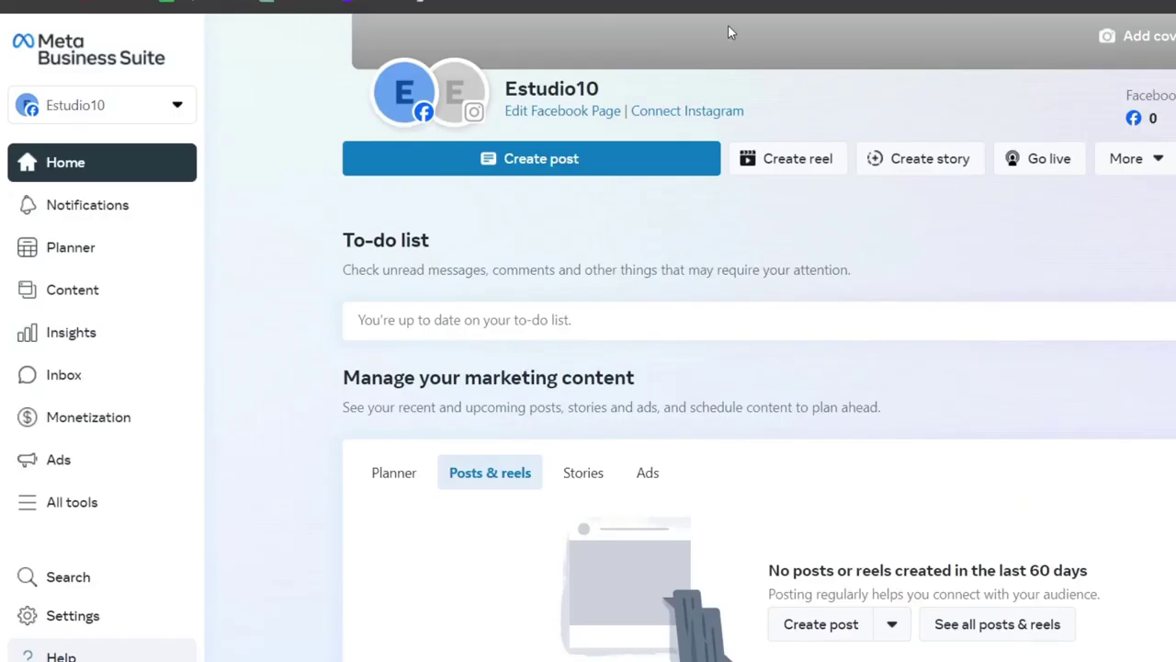
left_click(174, 105)
scroll(271, 413, "down", 2)
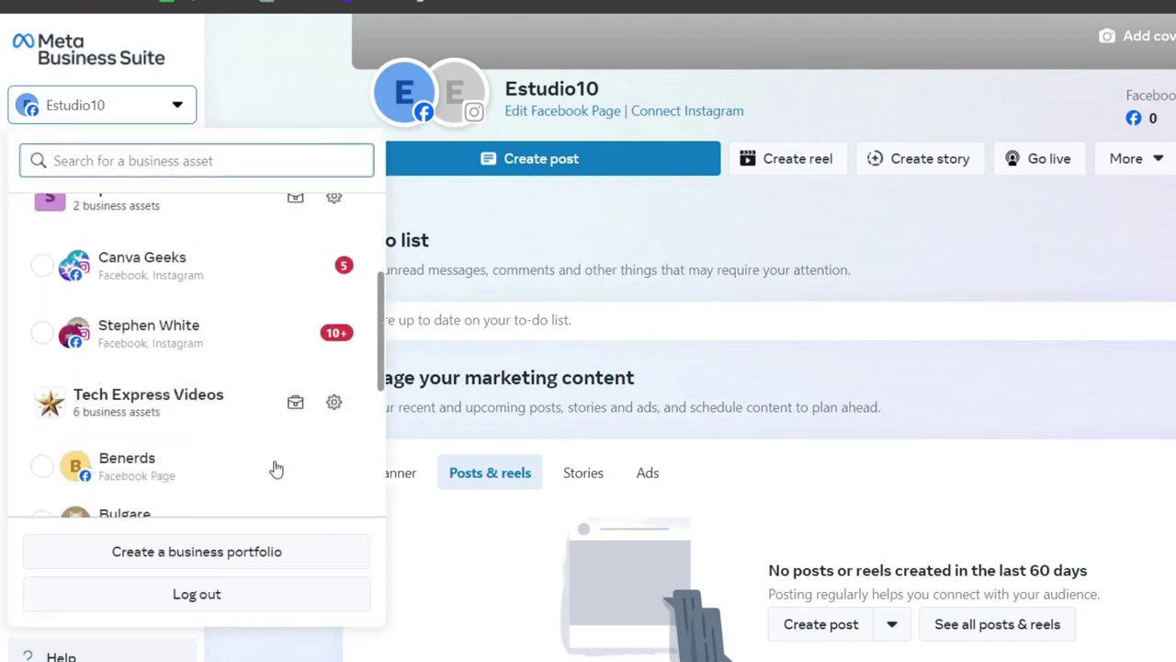
scroll(274, 471, "down", 5)
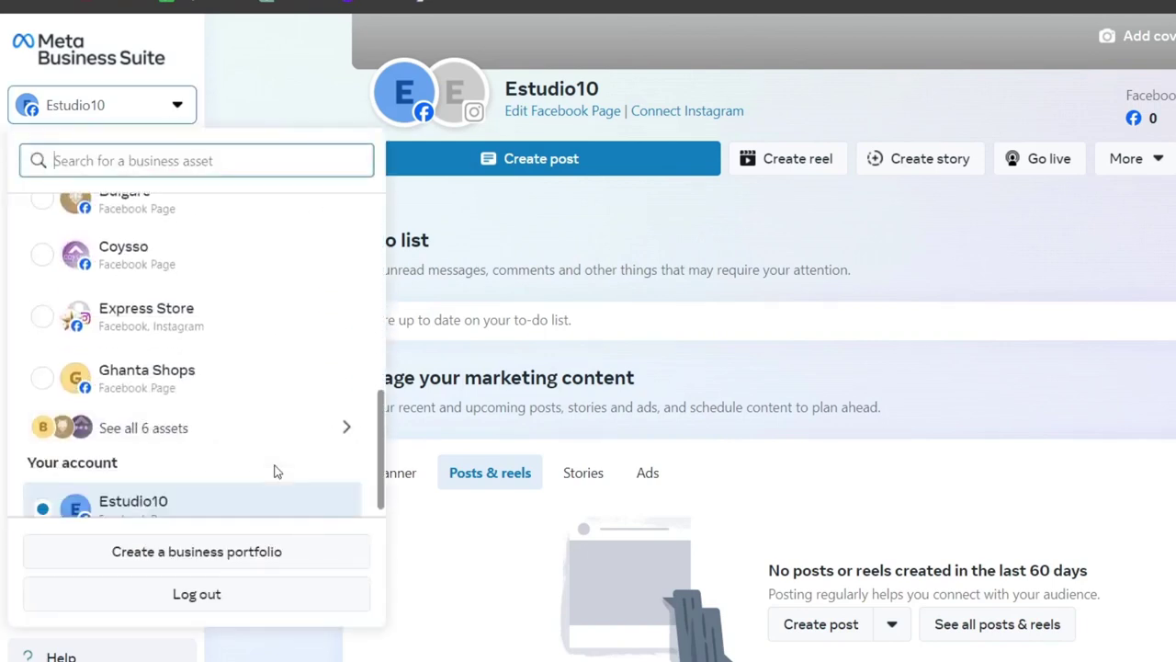
- Start a new business portfolio named Estud10 and enter the admin's first and last name
left_click(276, 552)
left_click(672, 234)
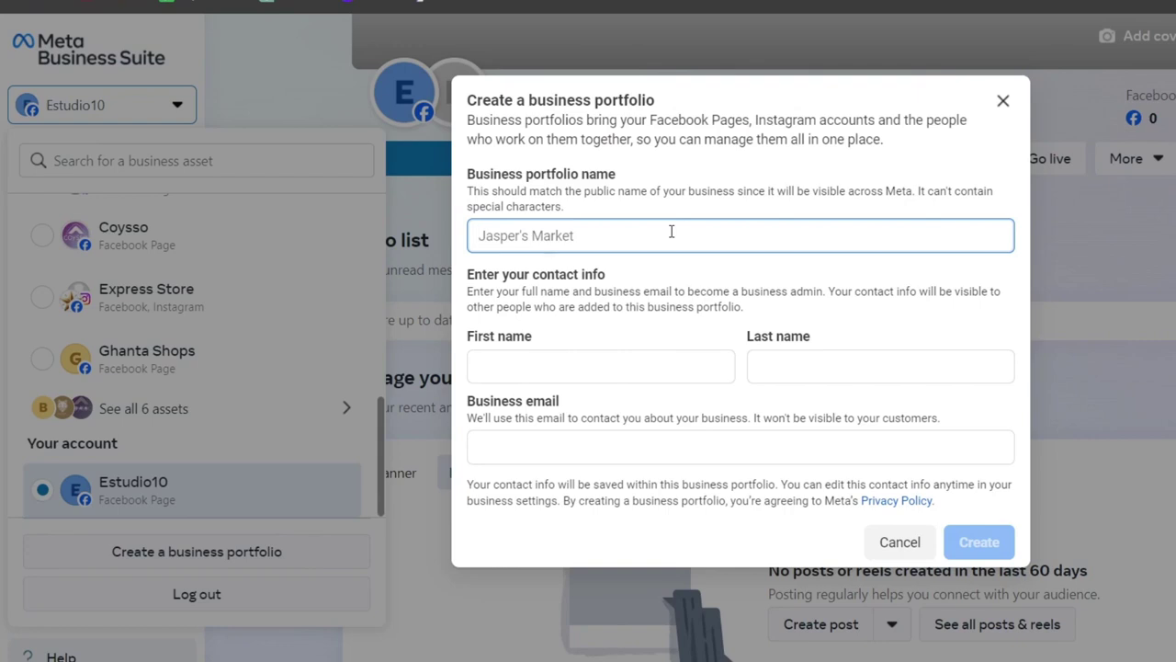
type("Estud10")
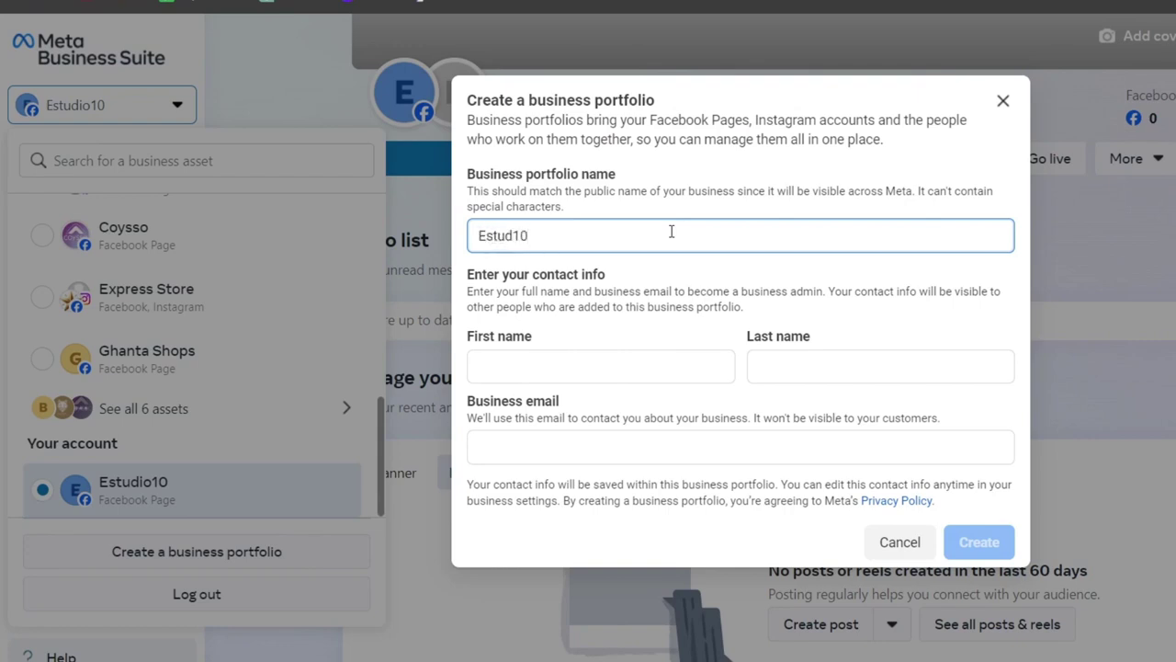
left_click(689, 358)
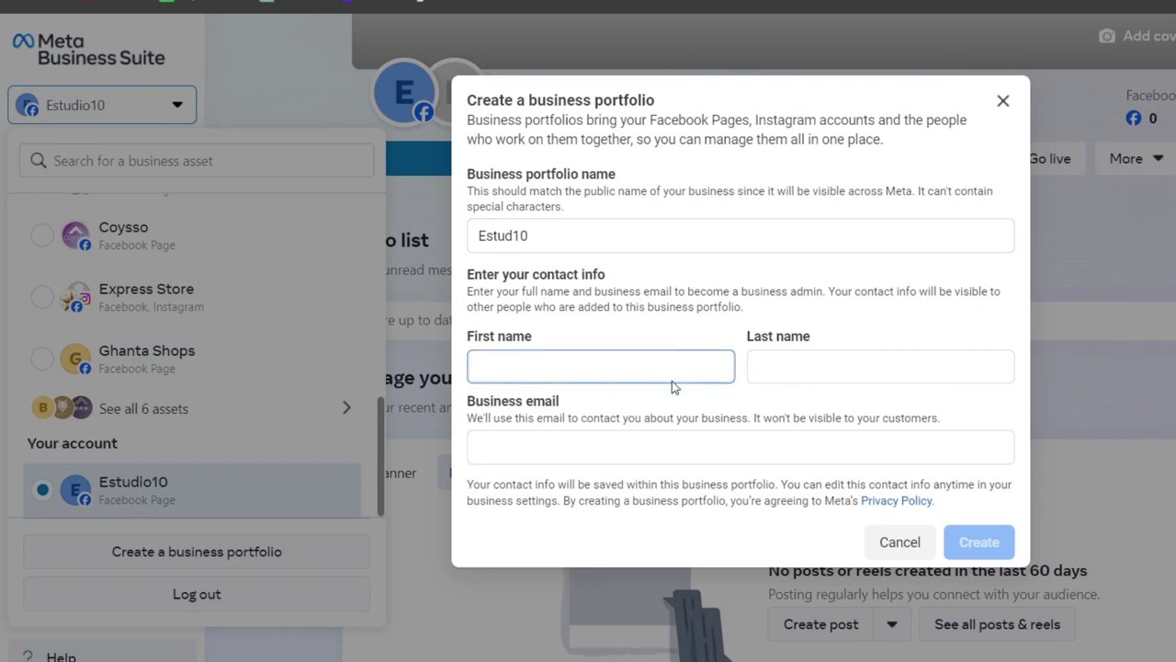
type("Steph")
key("BackSpace")
key("BackSpace")
key("BackSpace")
key("BackSpace")
key("BackSpace")
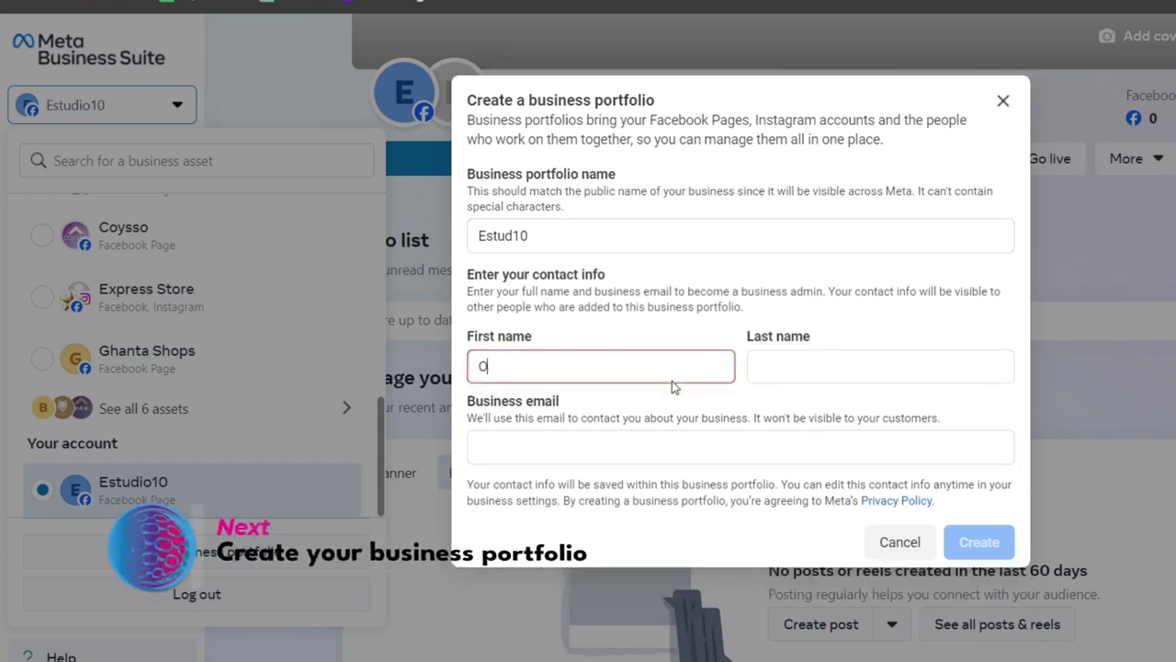
key("Tab")
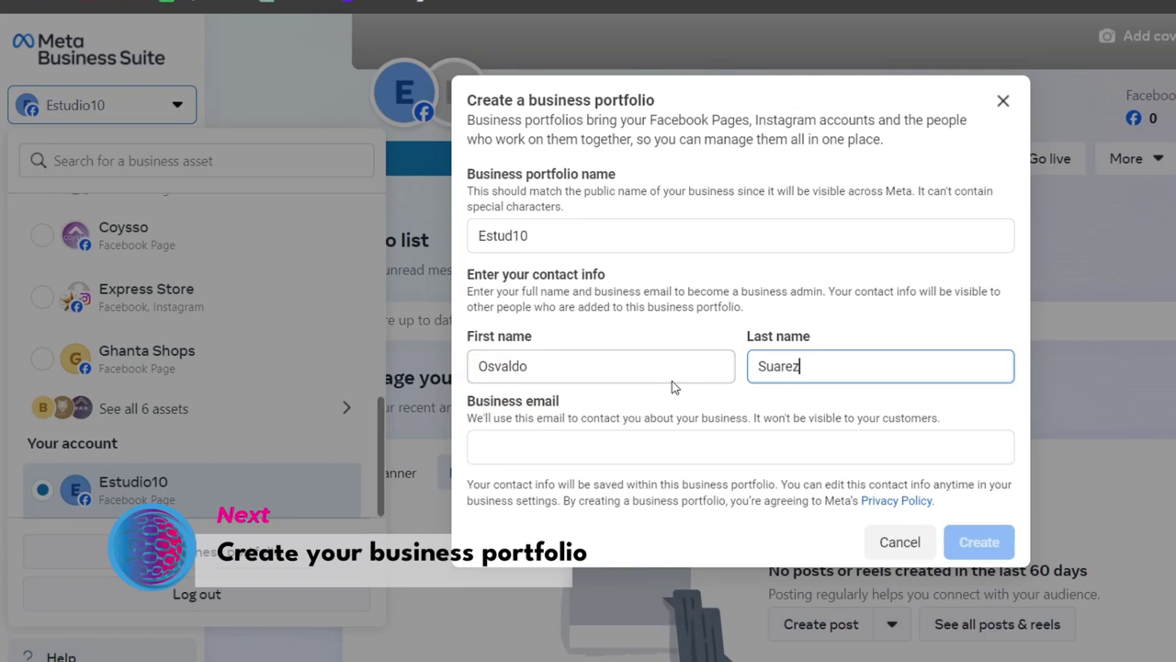
- Enter the admin's business email address and create the portfolio
left_click(727, 455)
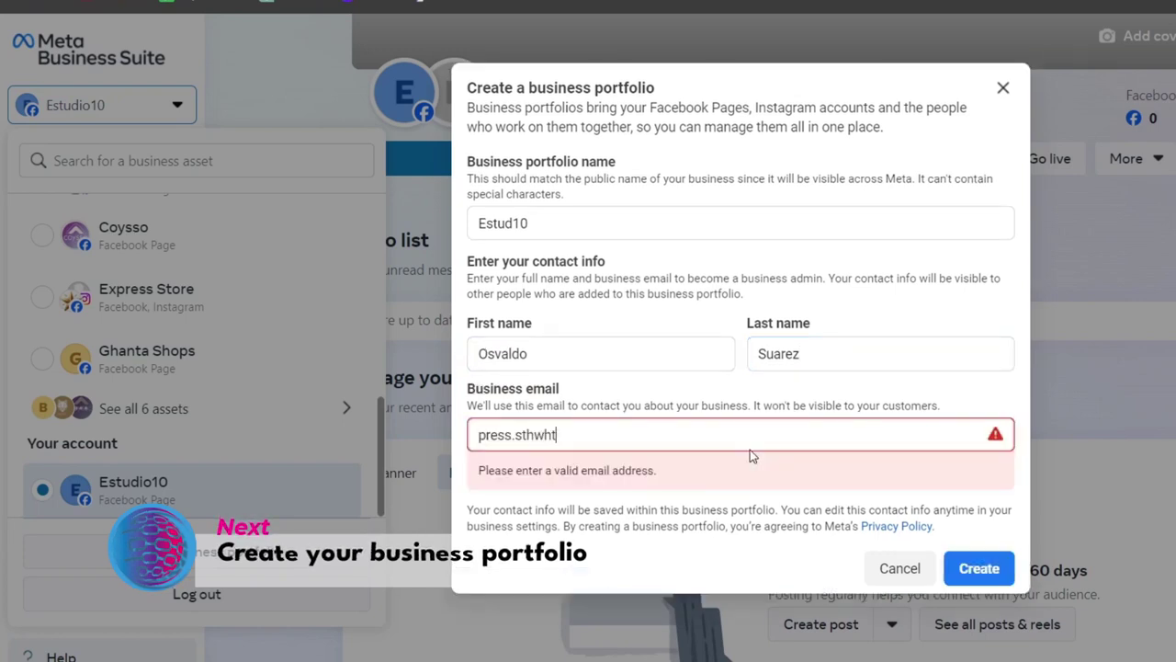
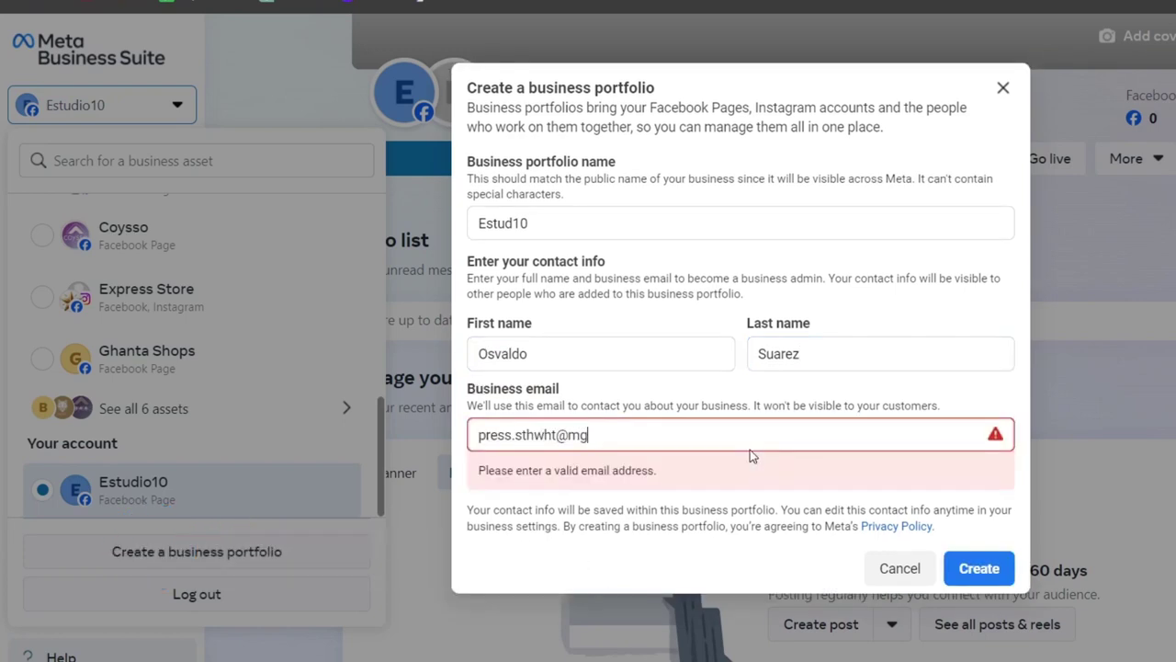
left_click(979, 542)
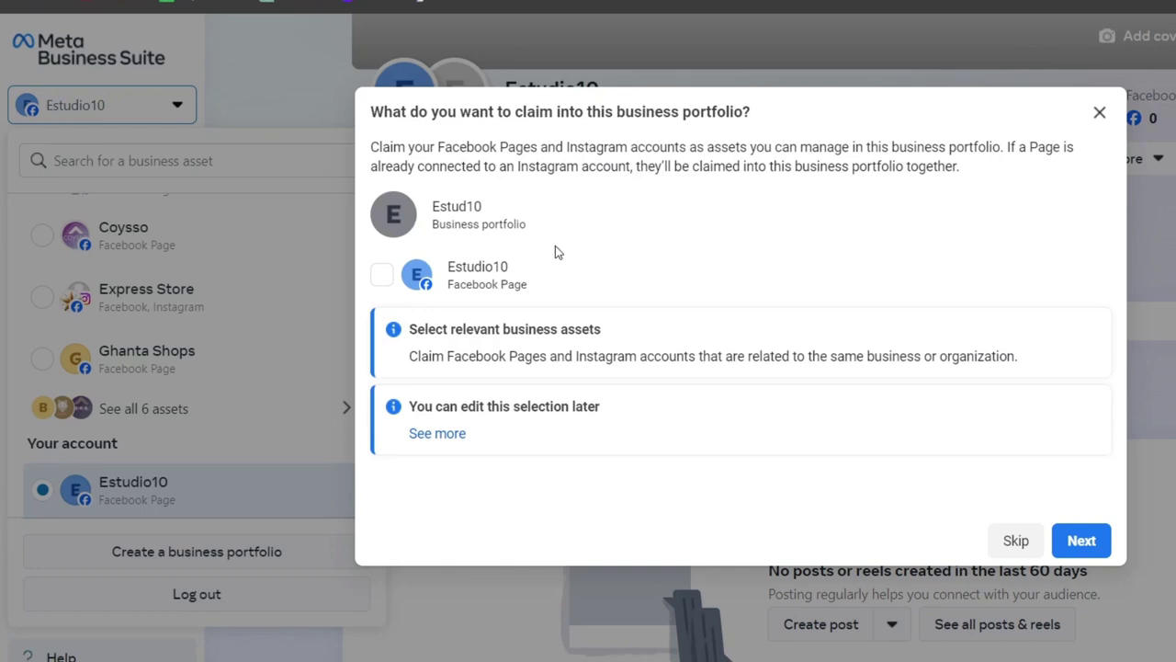
- Claim the Estudio10 Page into Estud10, skip adding people, and confirm the portfolio
left_click(381, 278)
left_click_drag(539, 291, 457, 264)
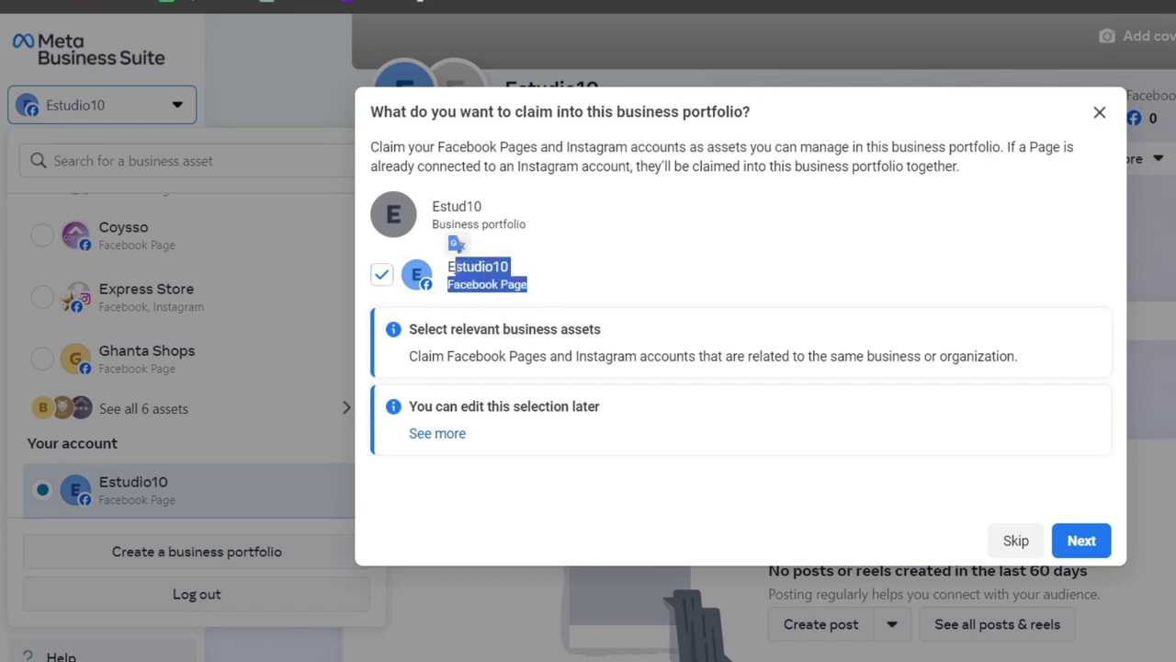
left_click(597, 281)
left_click(1091, 540)
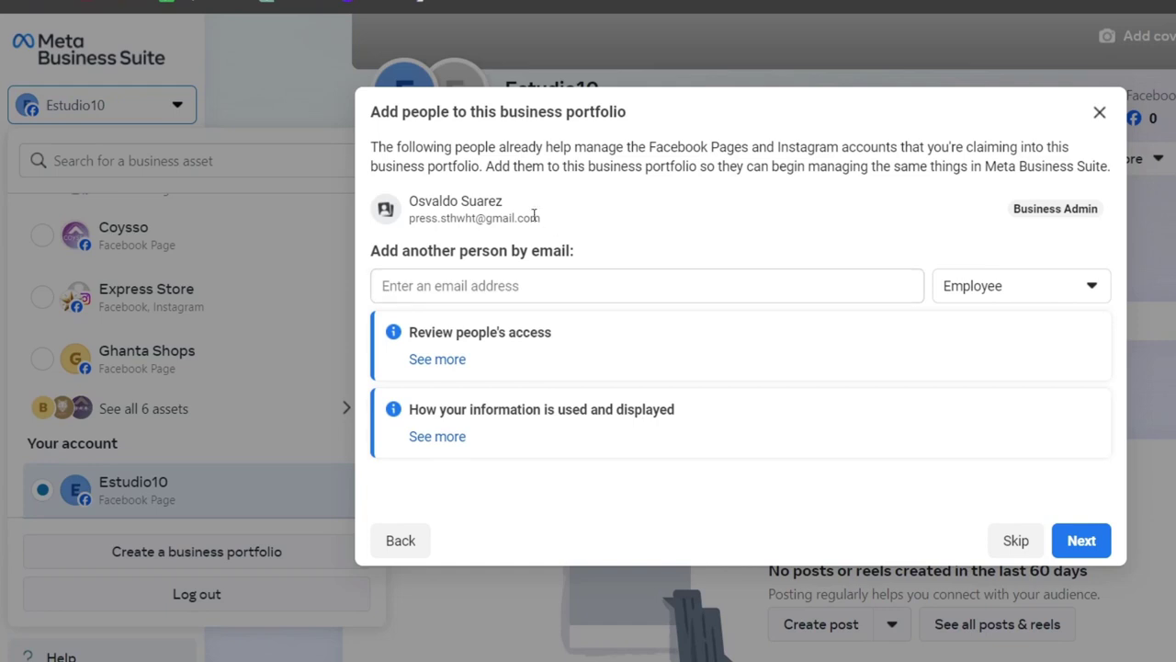
left_click(1107, 541)
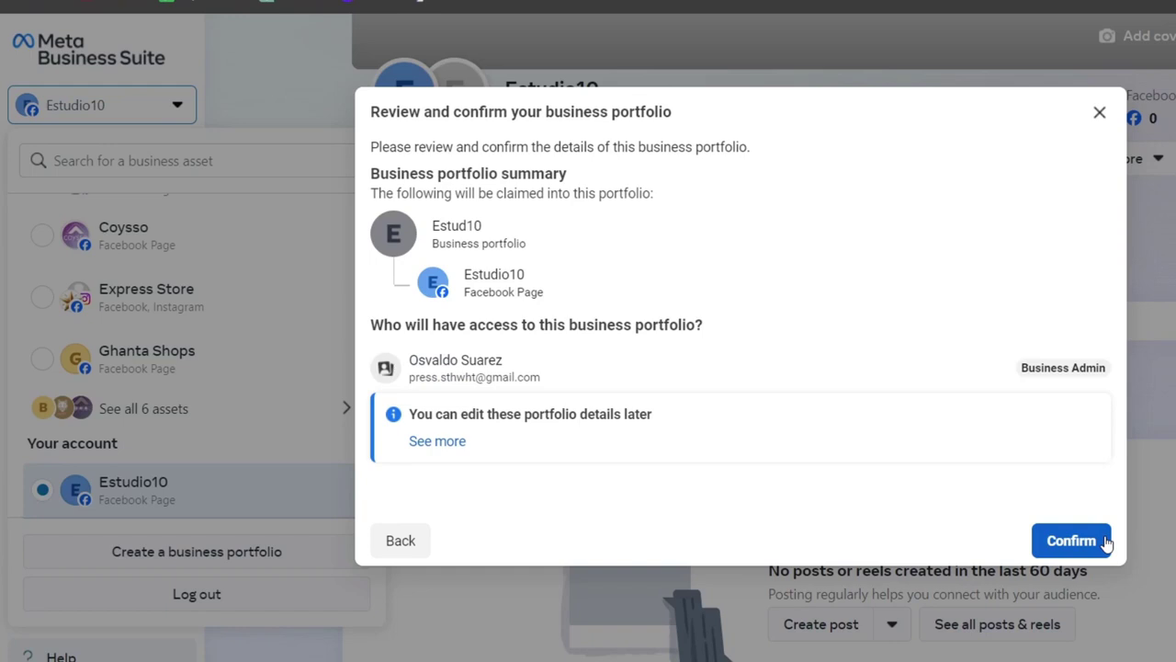
left_click(1072, 540)
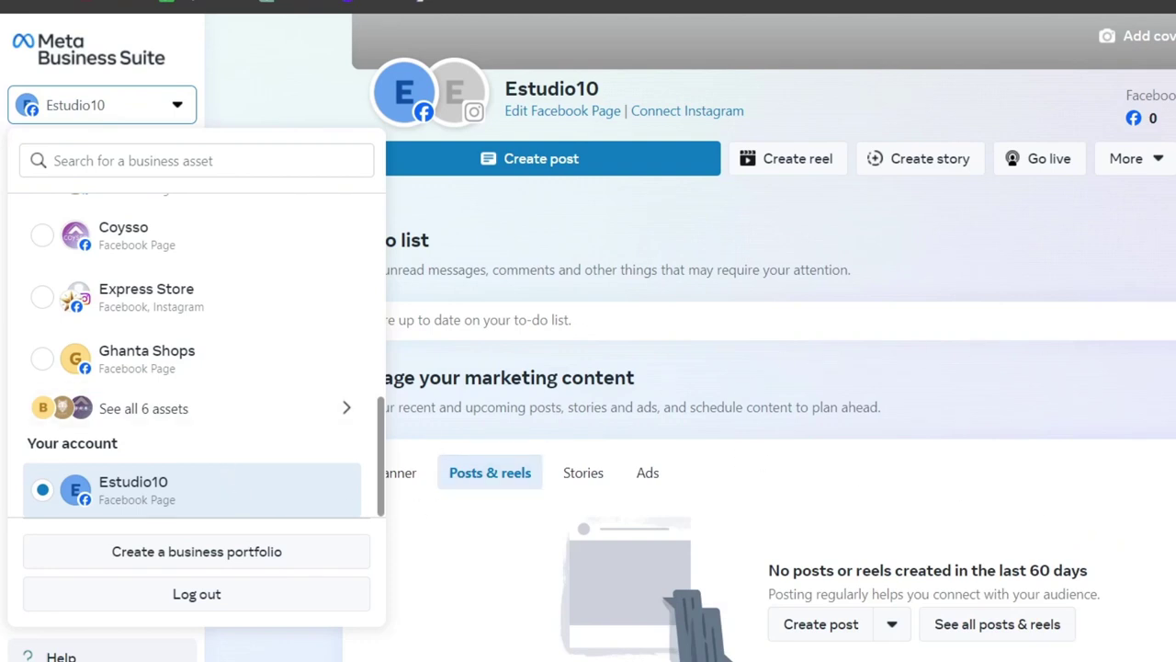
- Start connecting Instagram to the Page, allowing Instagram messages in Inbox
left_click(1018, 26)
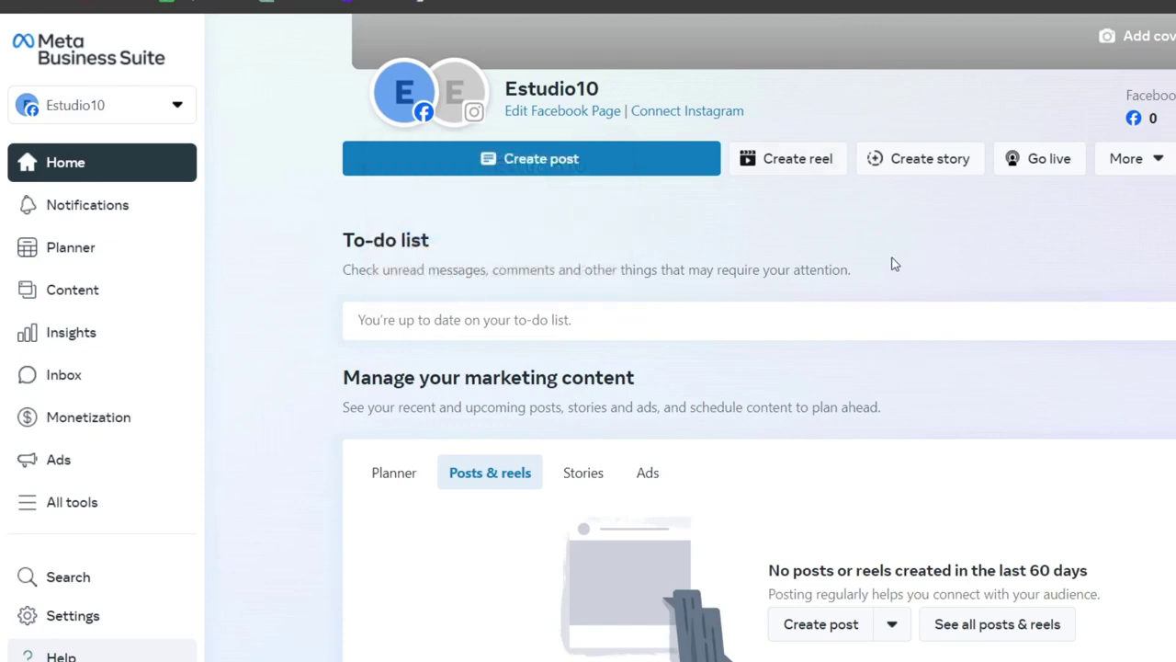
scroll(982, 438, "down", 2)
scroll(981, 435, "down", 1)
scroll(980, 432, "up", 2)
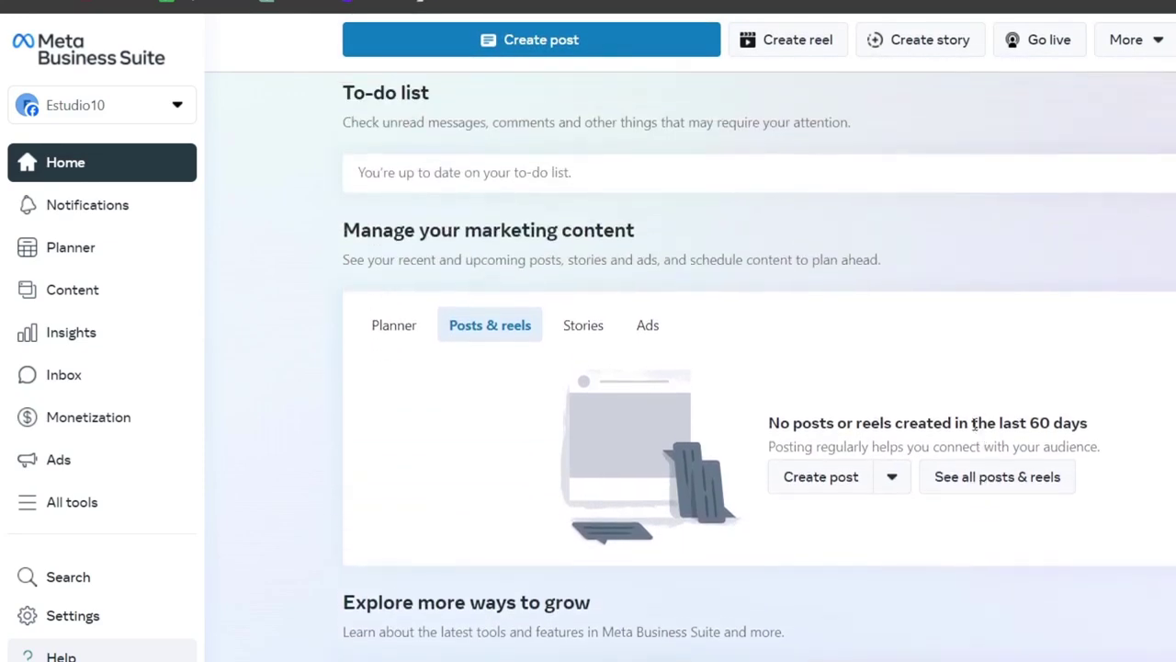
left_click_drag(654, 235, 522, 231)
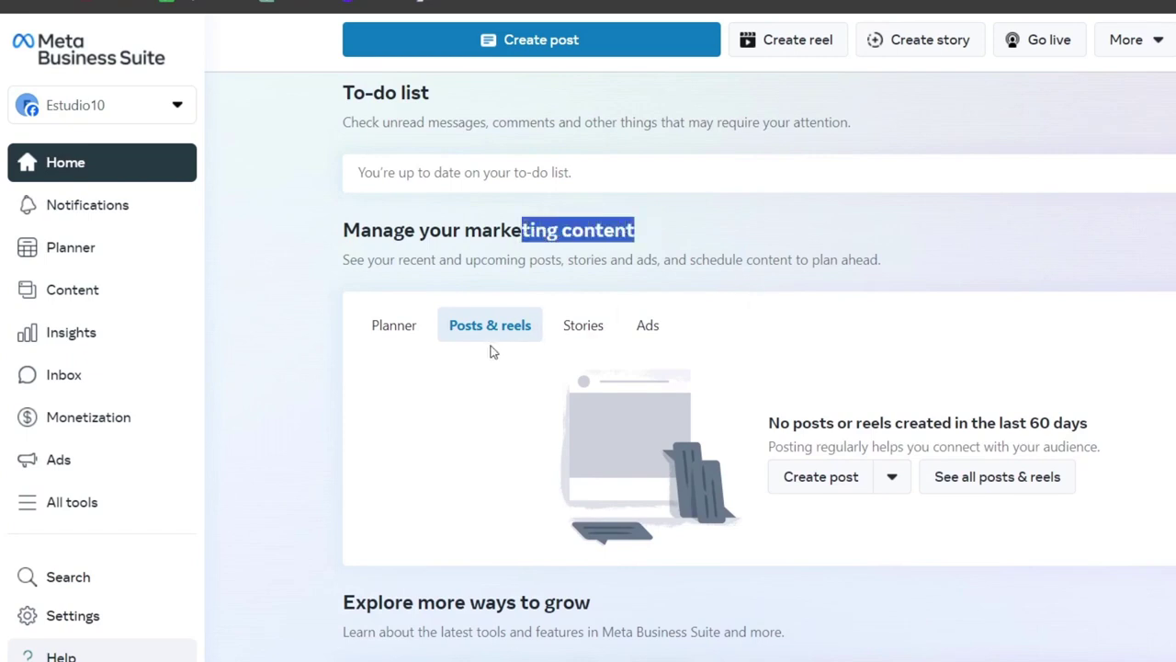
scroll(621, 329, "up", 4)
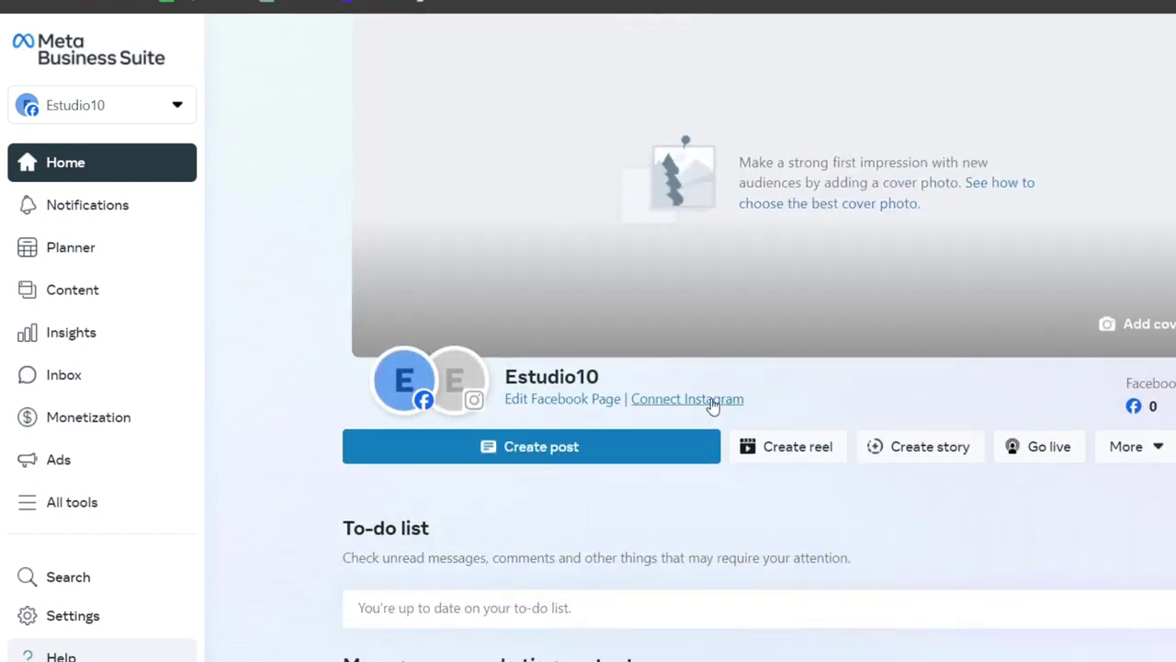
left_click(712, 402)
left_click(991, 495)
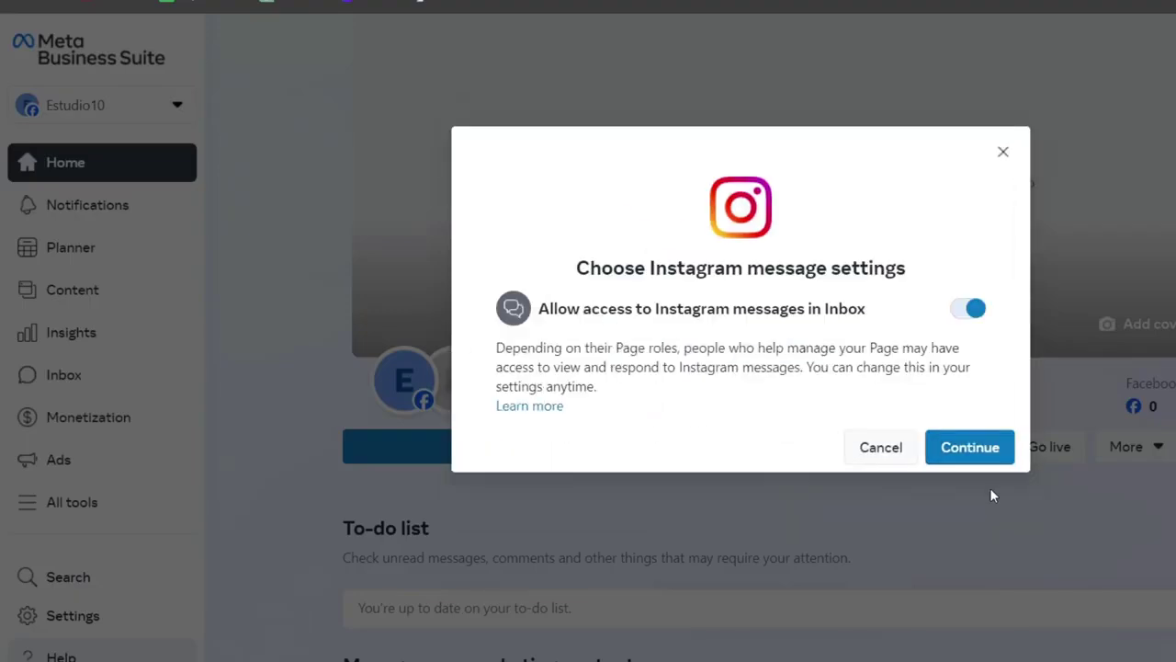
left_click_drag(625, 312, 837, 317)
left_click(984, 447)
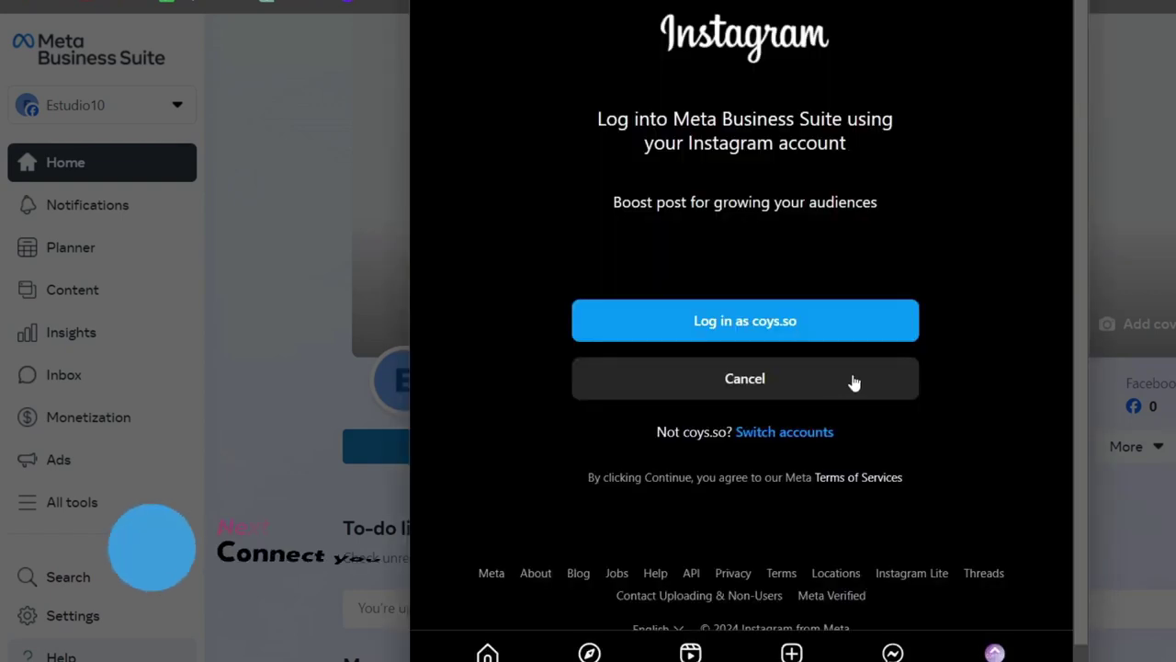
- Log in with the business's Instagram account instead of the suggested one and finish connecting
left_click(834, 391)
left_click(822, 432)
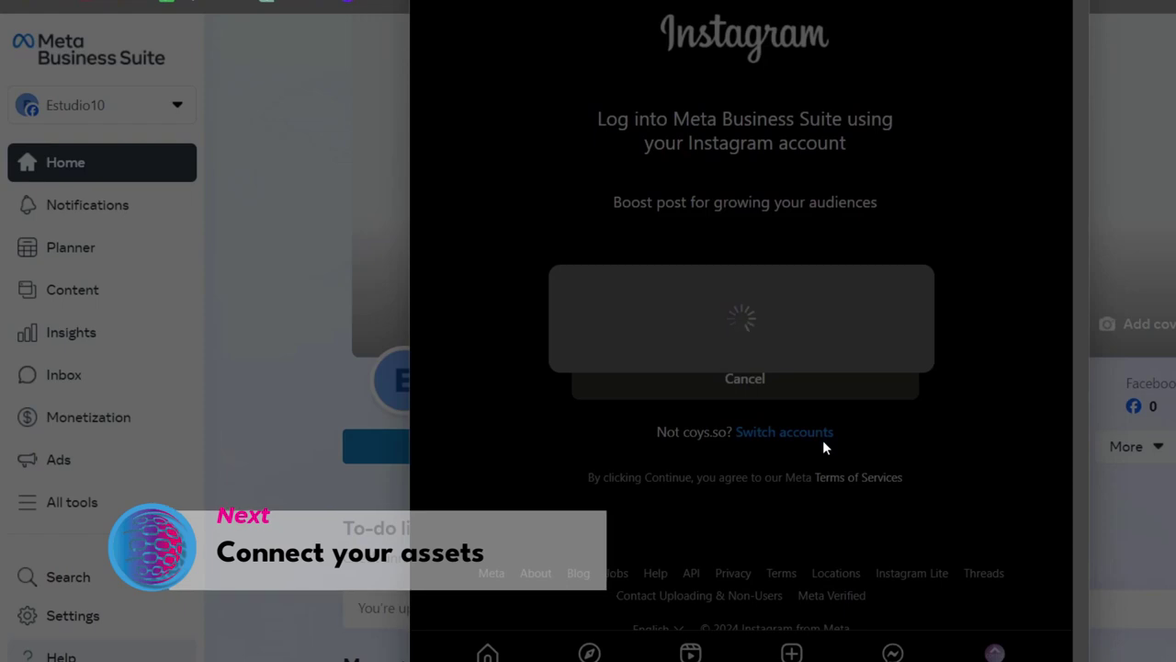
left_click(746, 254)
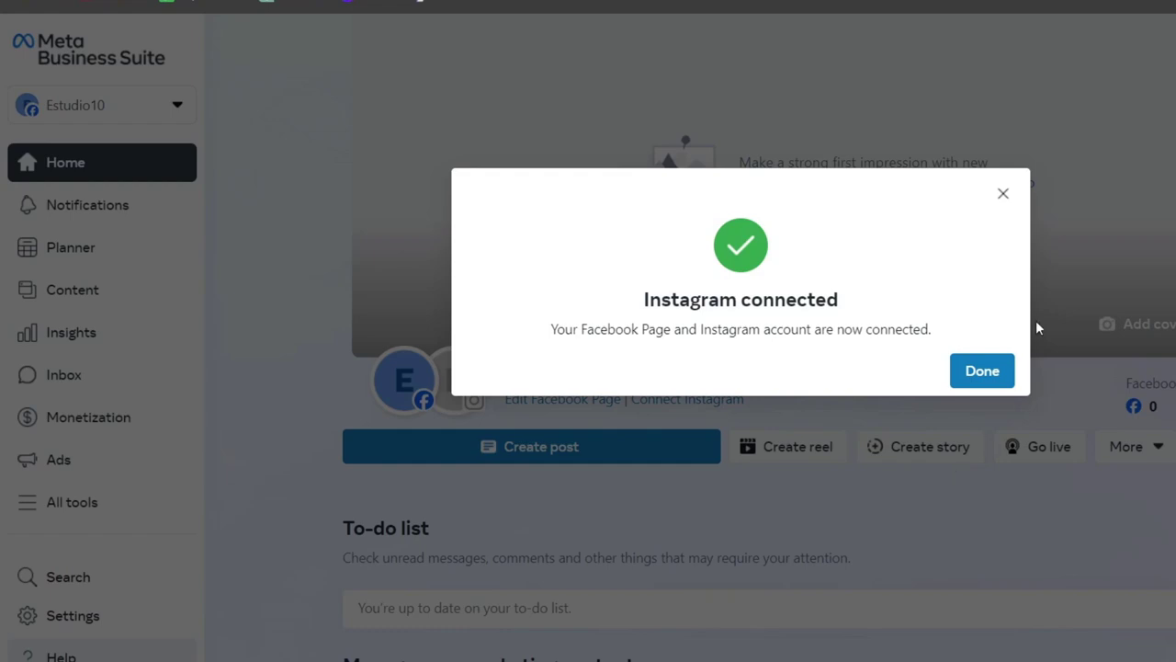
left_click(989, 370)
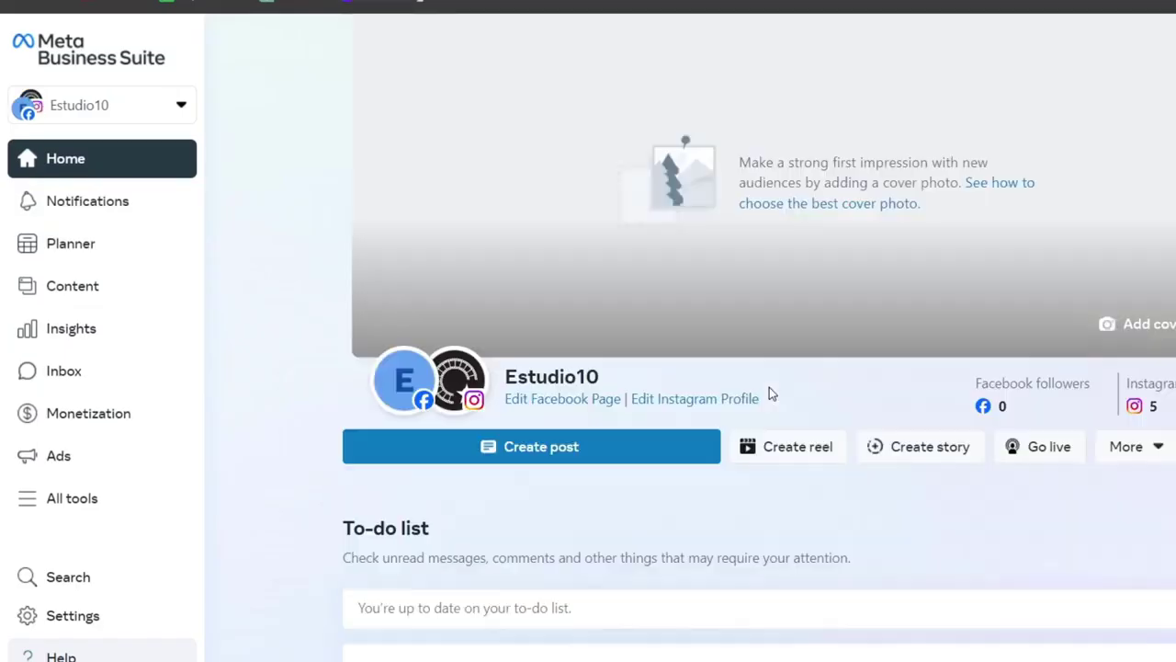
- Go to portfolio Settings > Accounts > Ad accounts, which lists no ad accounts
left_click(74, 616)
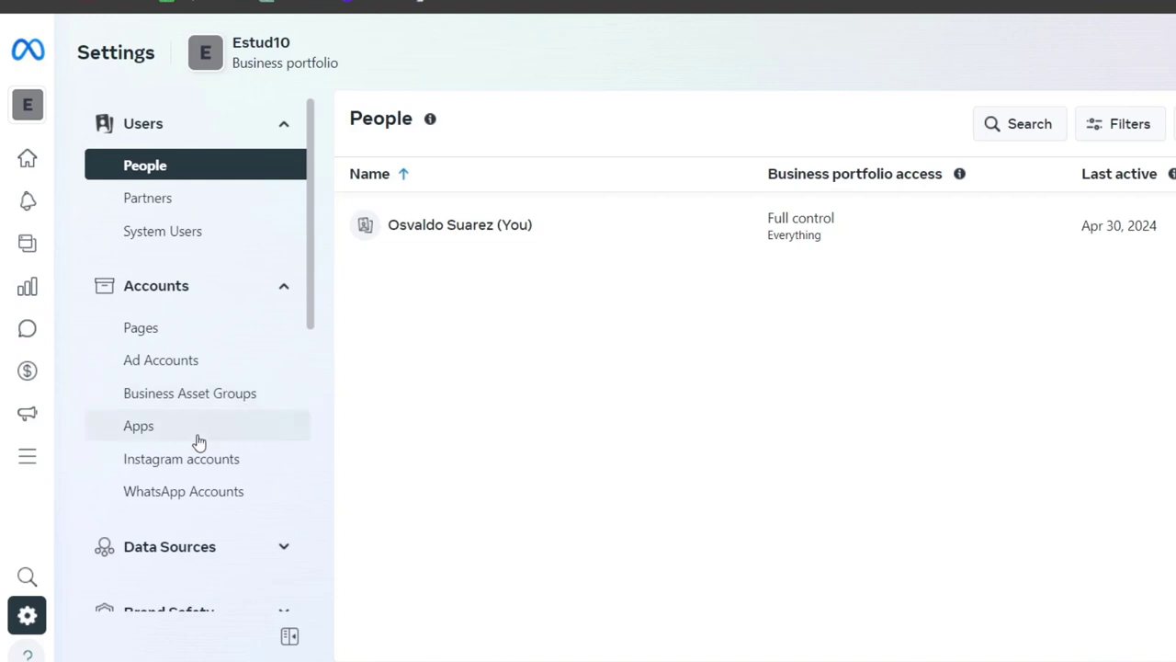
left_click(220, 328)
left_click(194, 365)
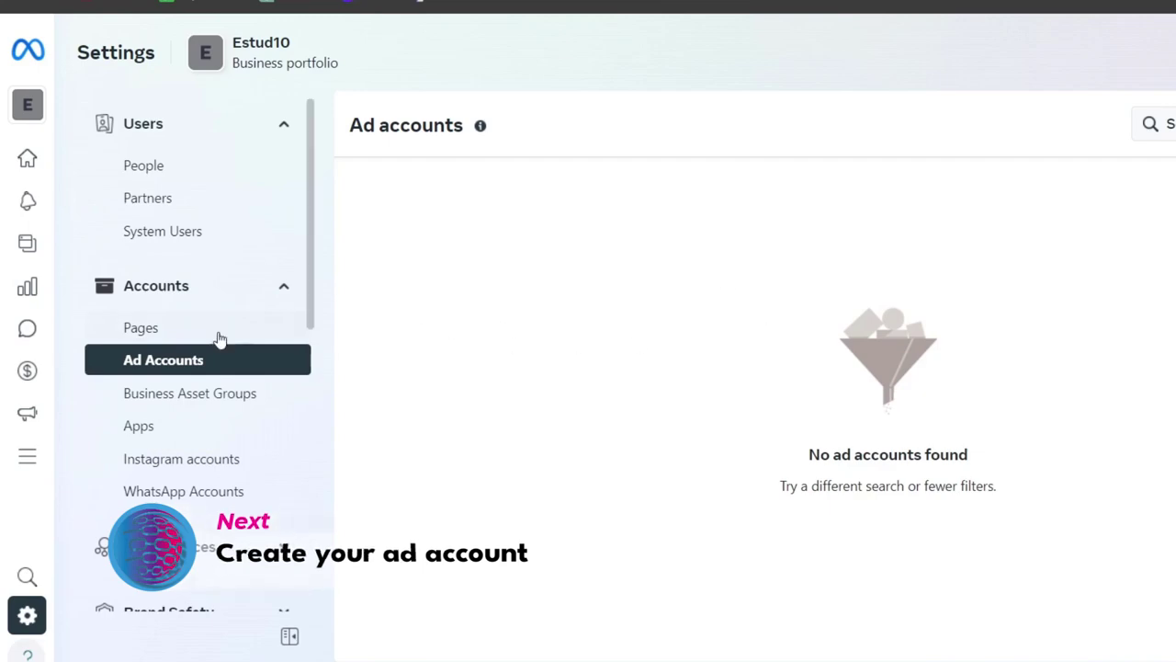
- Create a brand-new ad account named Estudio10 rather than claiming one, skipping payment info
left_click(1090, 132)
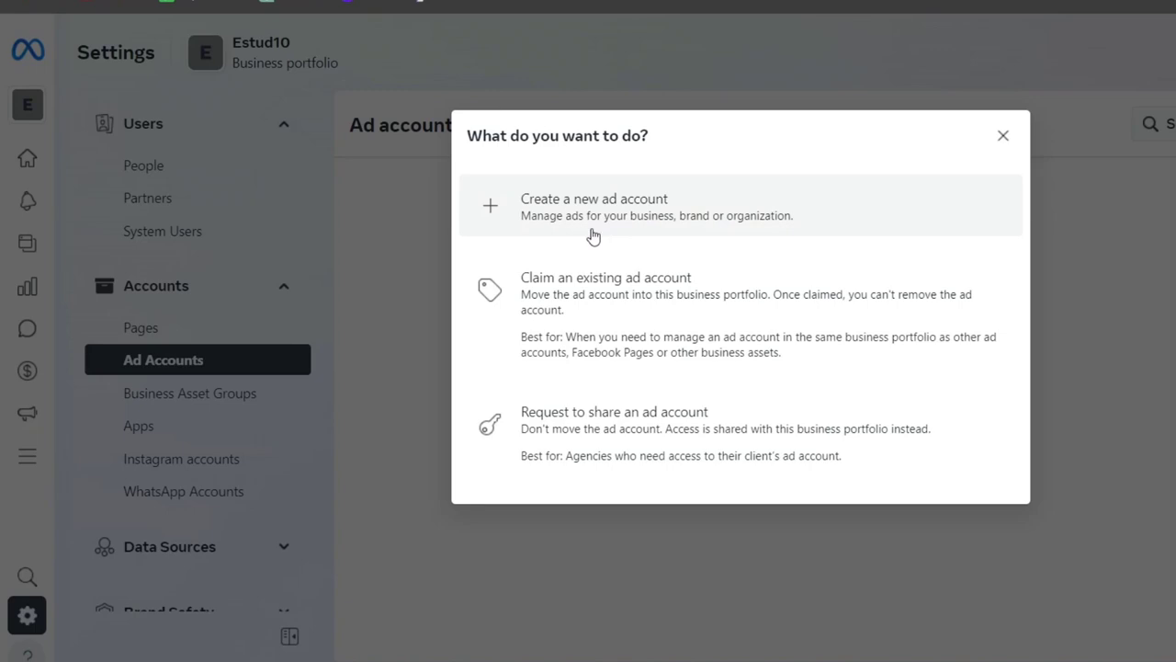
left_click(656, 321)
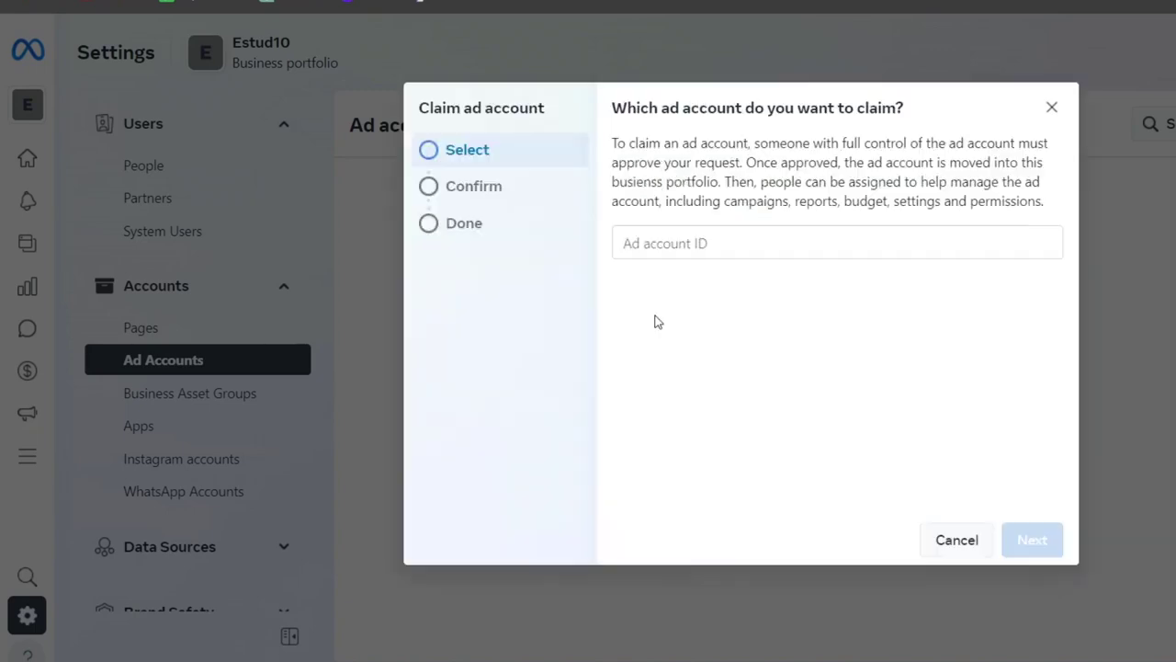
left_click(707, 238)
left_click(967, 542)
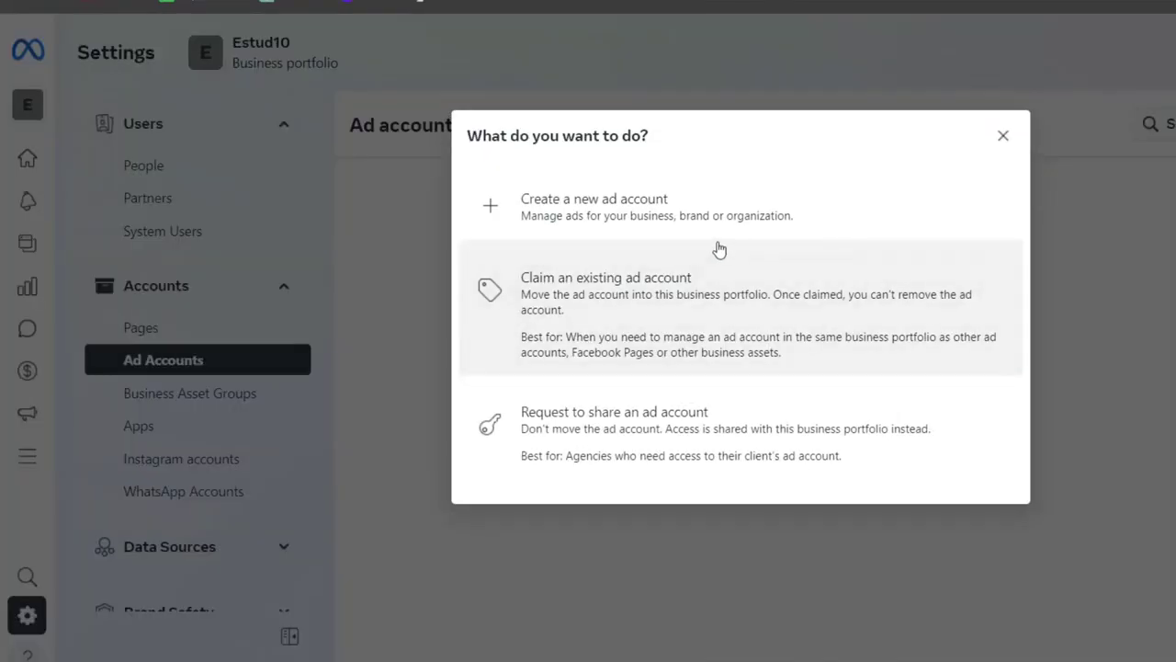
left_click(715, 225)
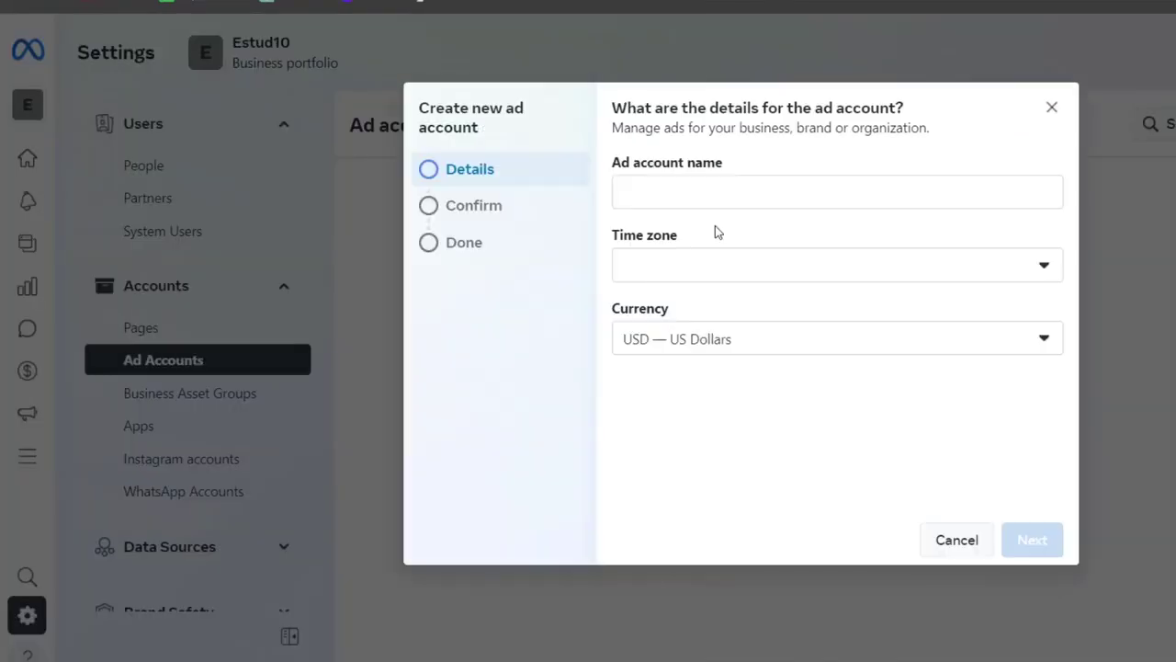
left_click(735, 190)
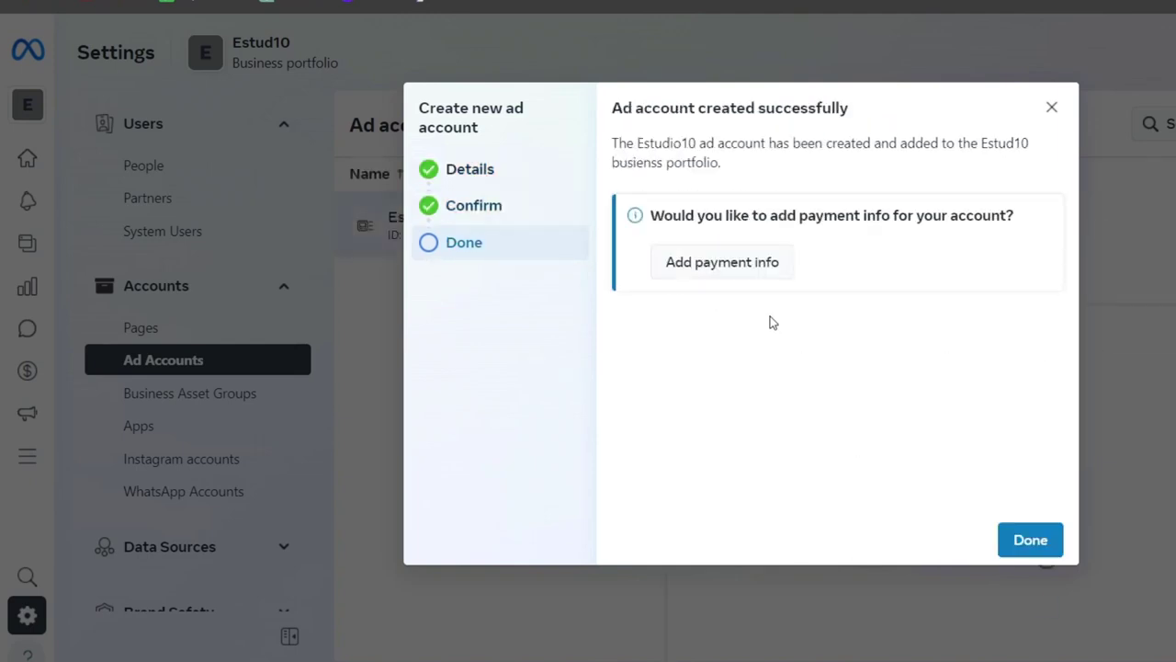
left_click(1050, 551)
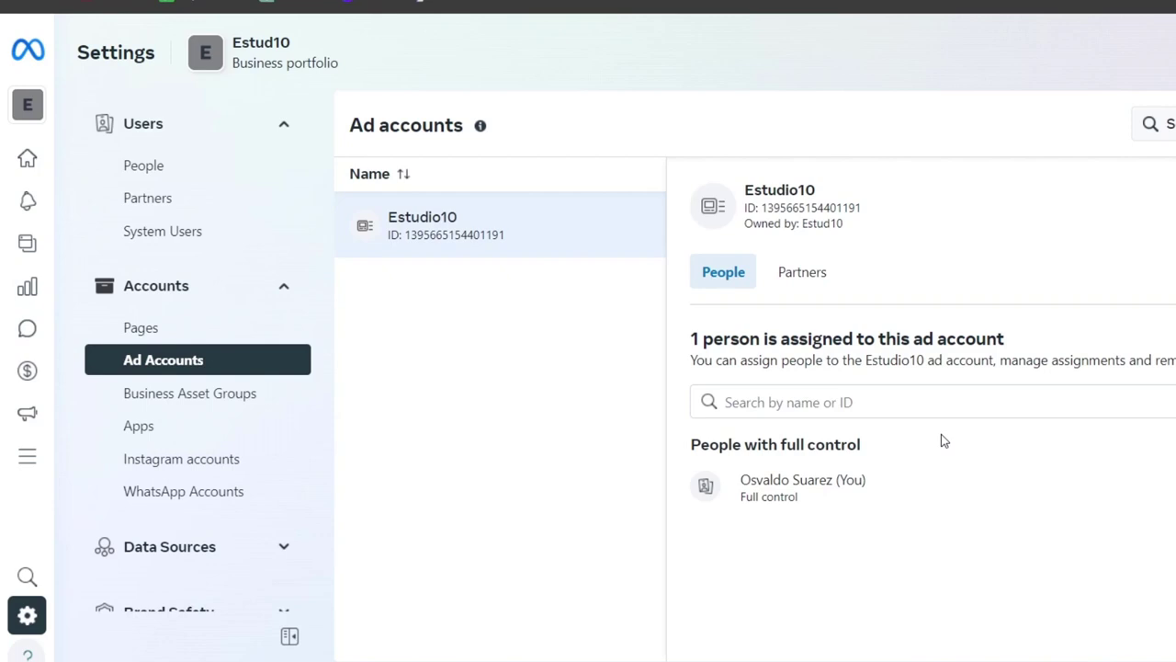
- Browse Business Asset Groups, Instagram accounts and WhatsApp accounts, then expand Data Sources
left_click(205, 409)
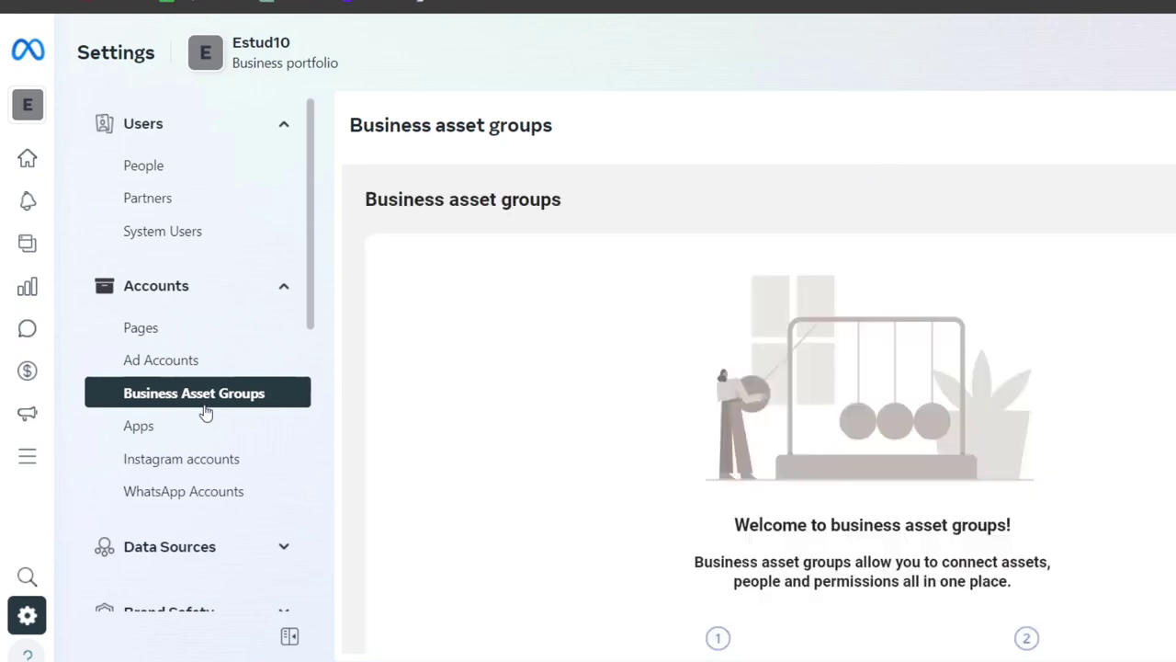
scroll(384, 475, "down", 1)
scroll(258, 457, "down", 1)
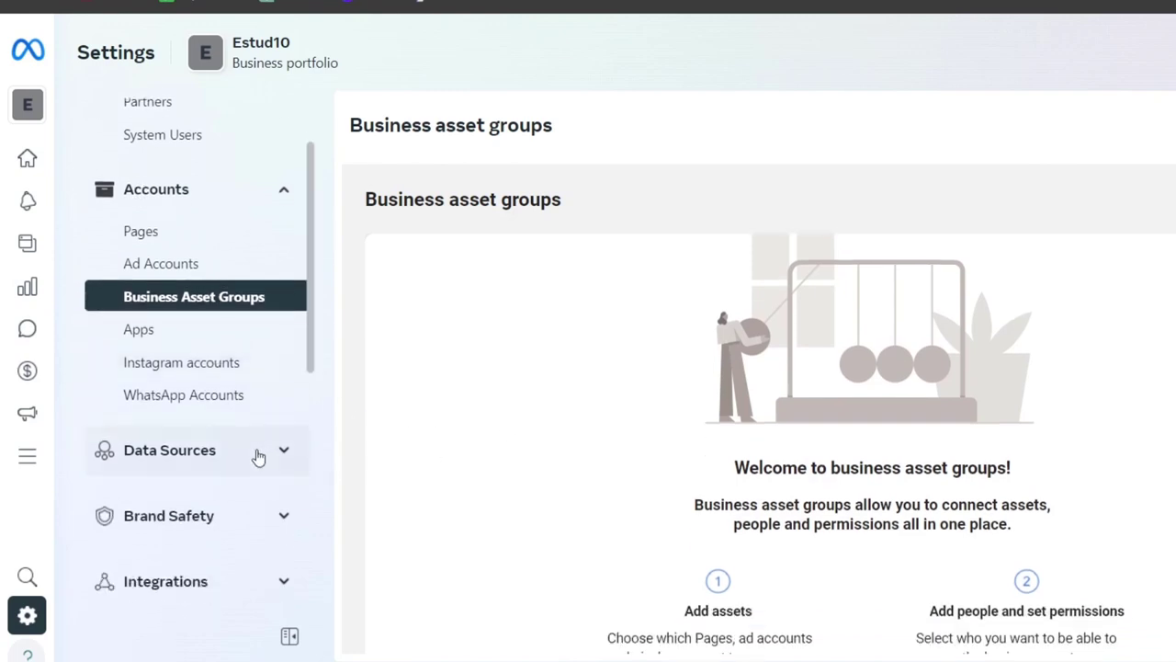
left_click(221, 377)
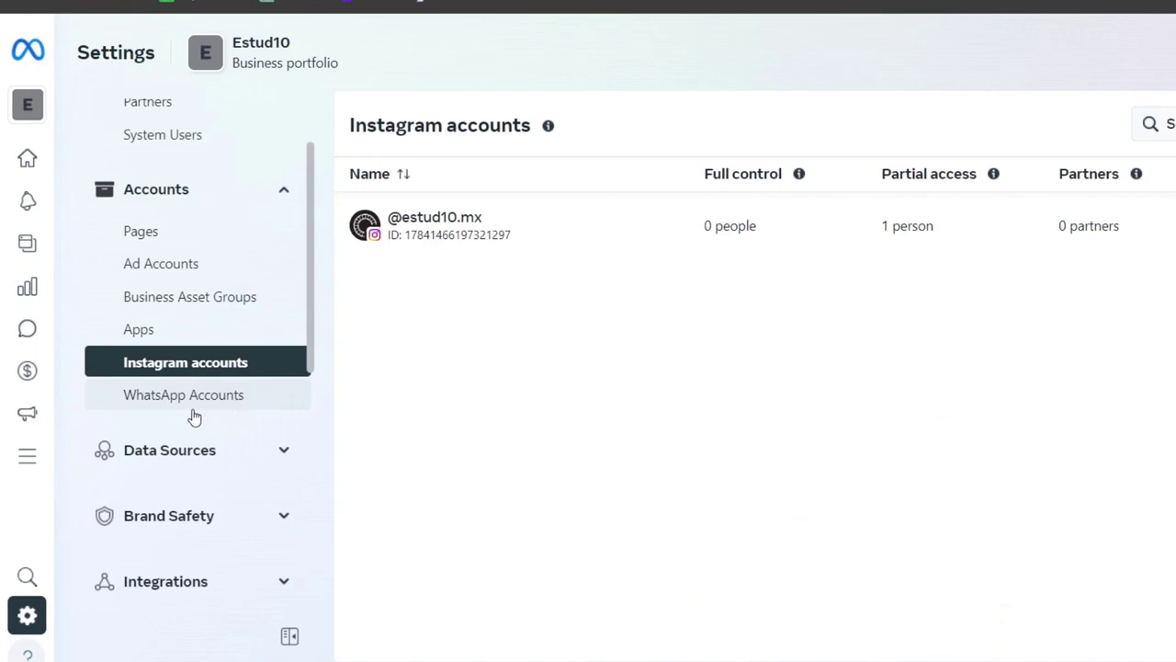
left_click(205, 404)
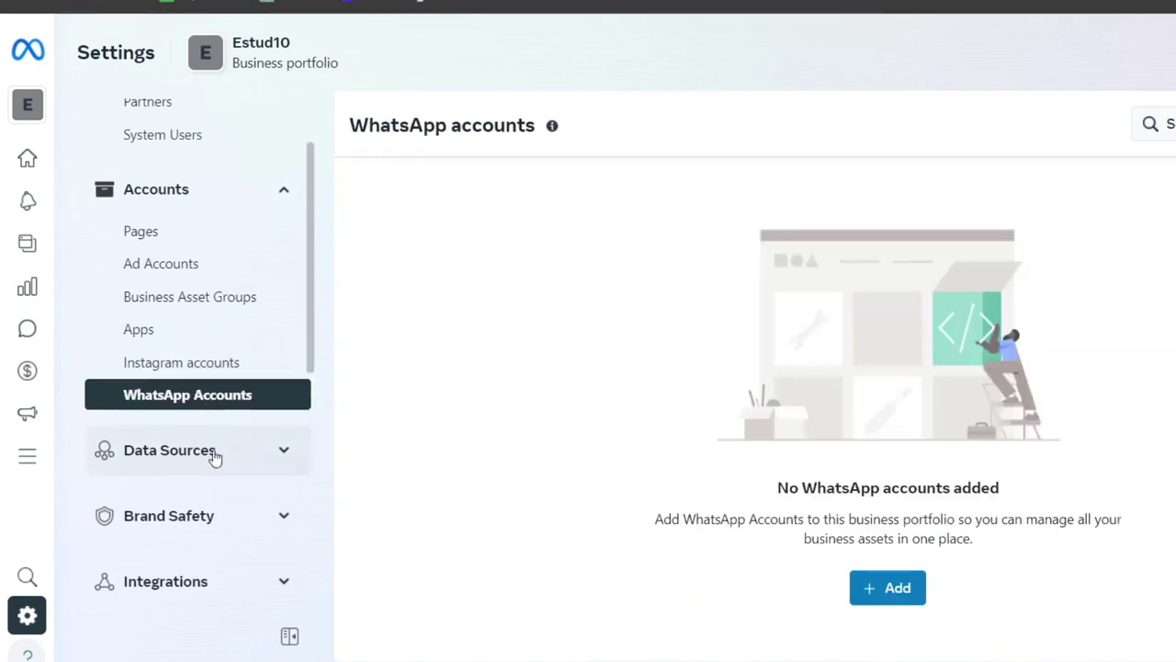
left_click(213, 453)
- Expand Brand Safety and open Pixels under Data Sources
scroll(231, 488, "down", 3)
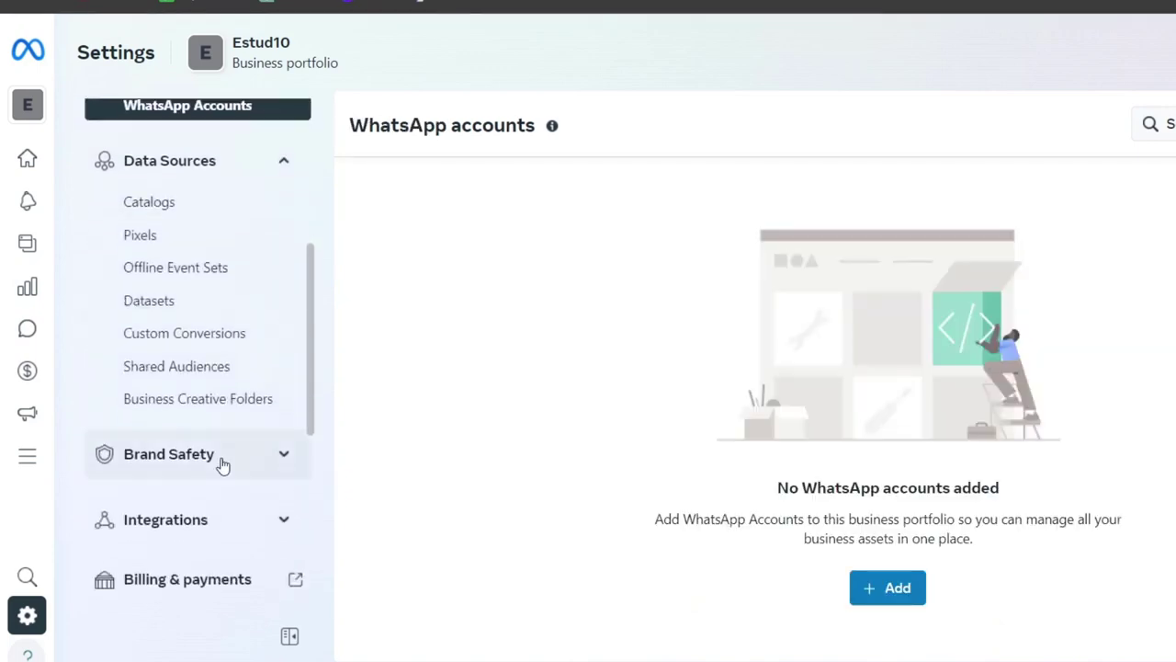
left_click(222, 467)
scroll(227, 477, "down", 2)
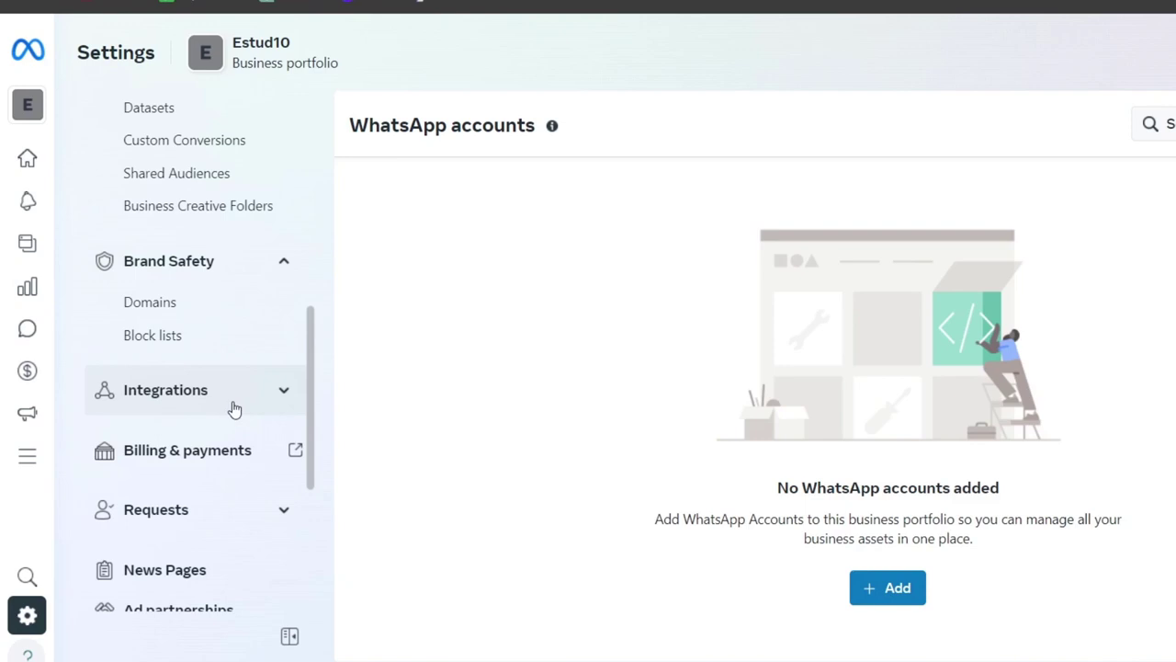
scroll(228, 304, "up", 1)
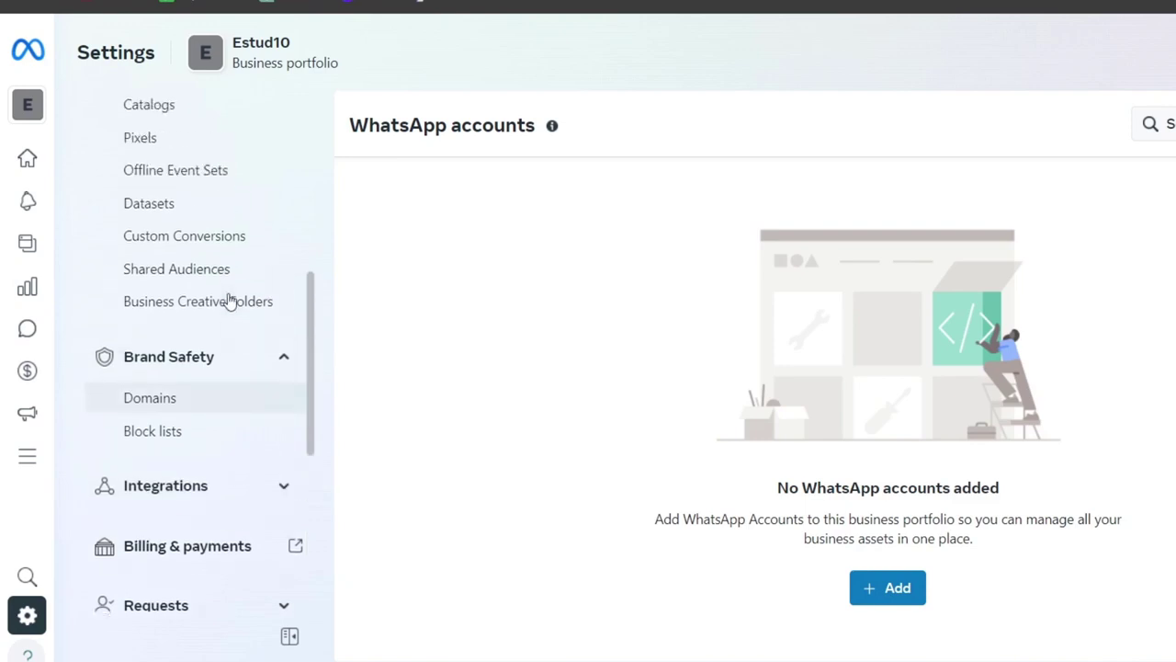
left_click(244, 138)
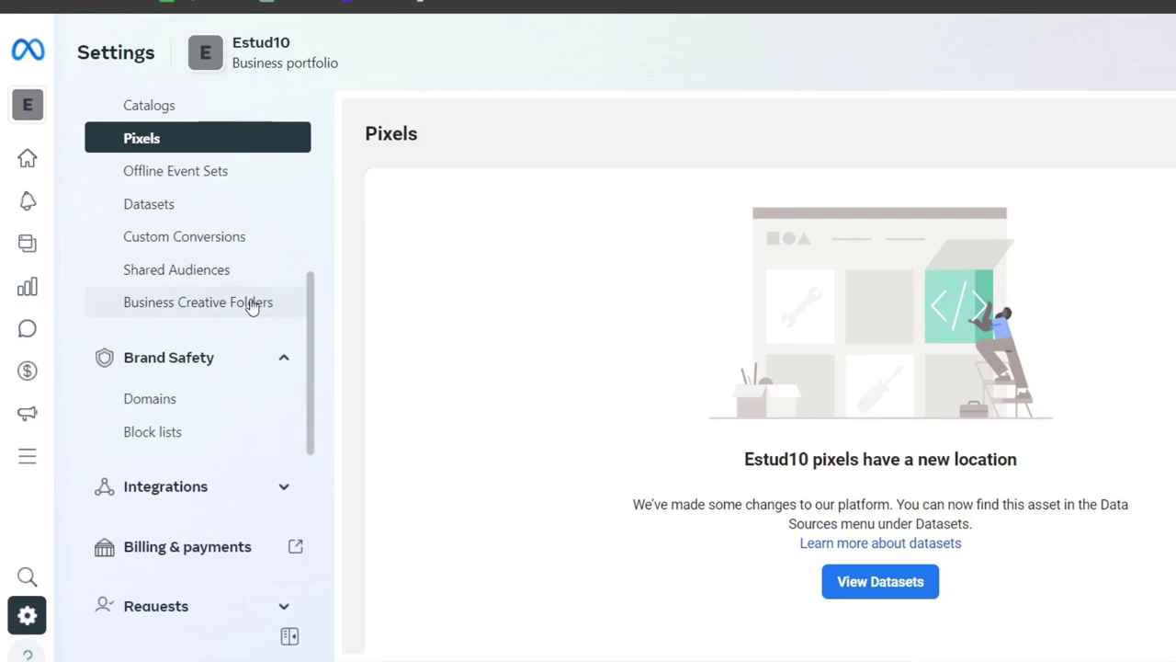
- Check the Estudio10 Page's Connected assets under Settings > Pages, then revisit Ad accounts
left_click(28, 627)
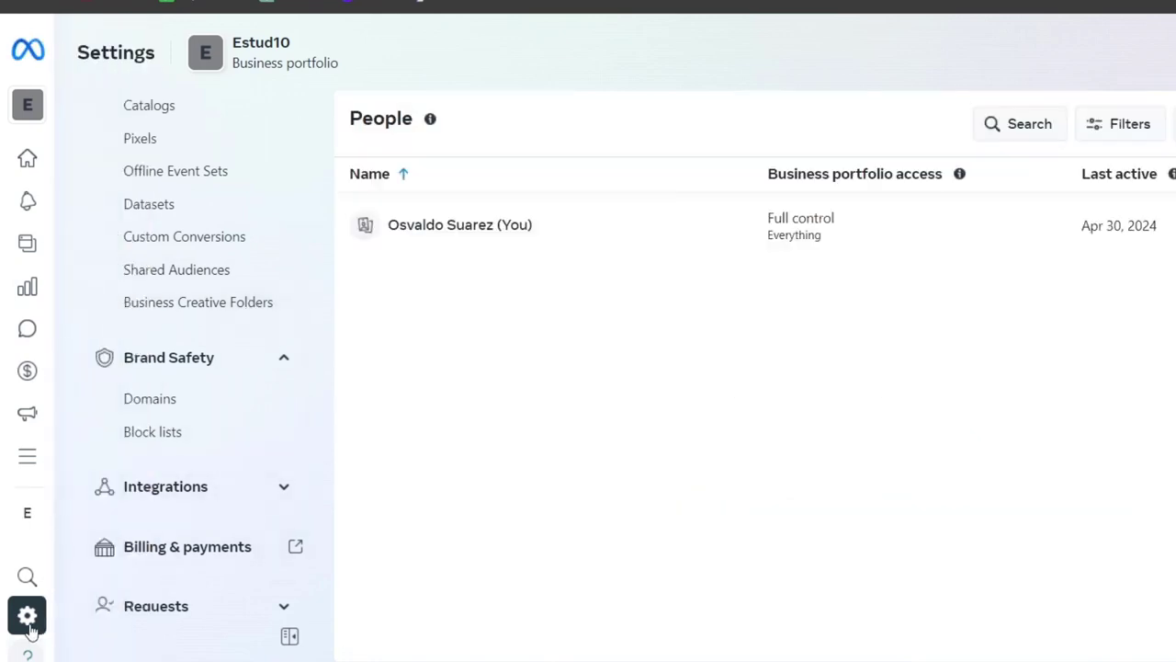
scroll(226, 229, "up", 5)
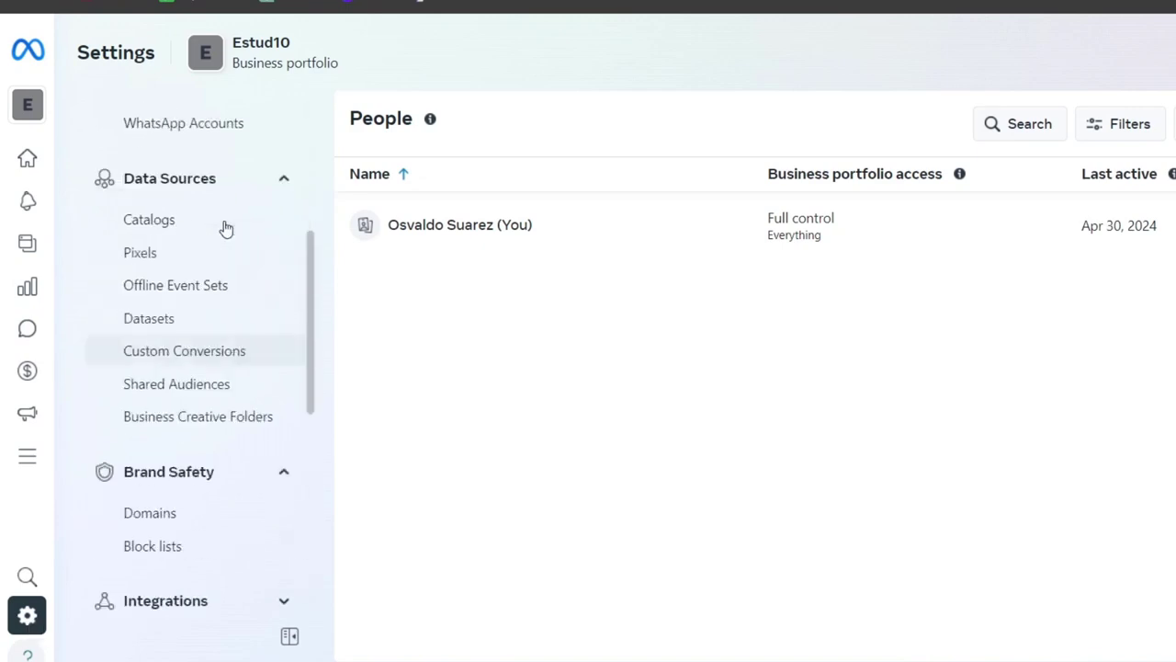
left_click(176, 340)
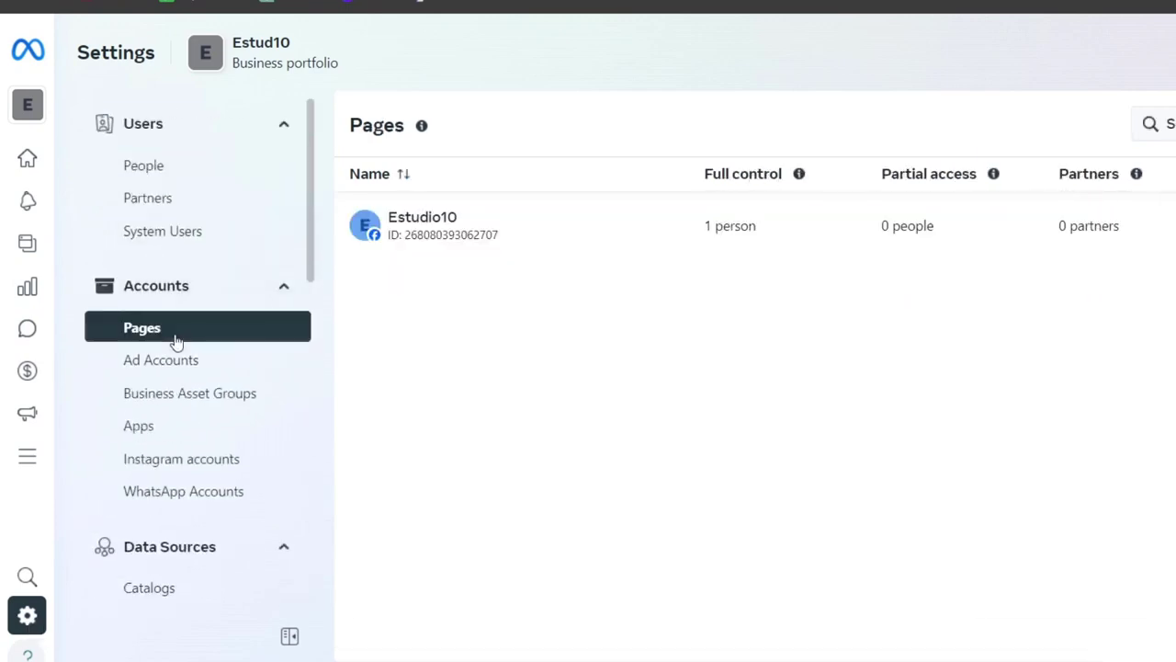
left_click(582, 241)
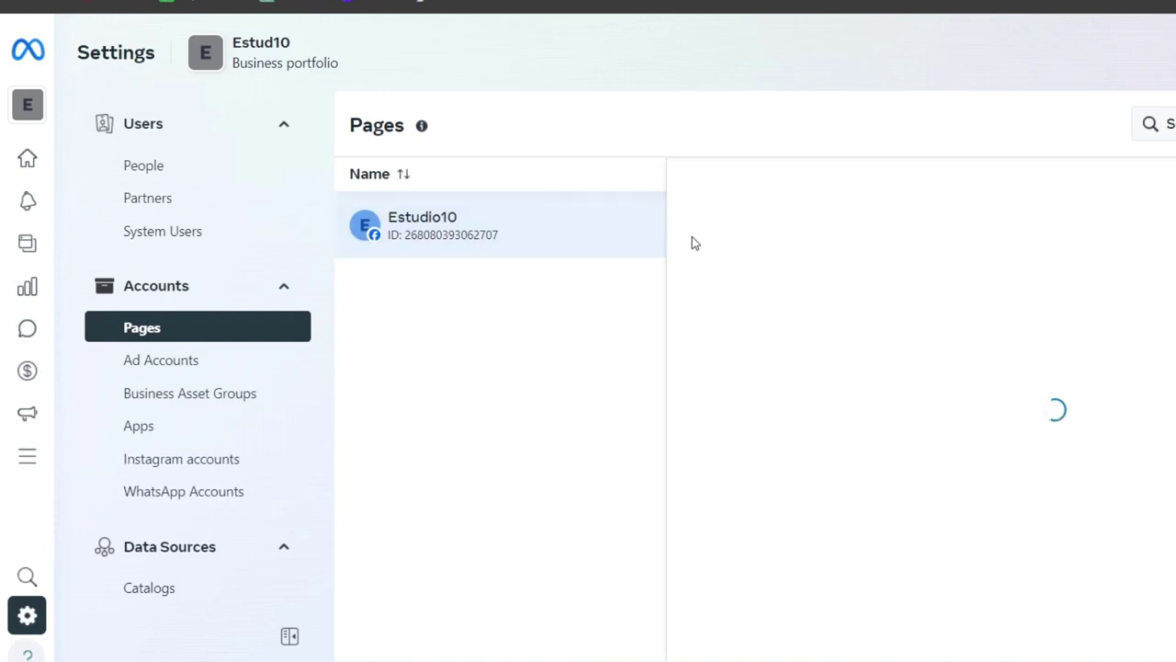
left_click(887, 275)
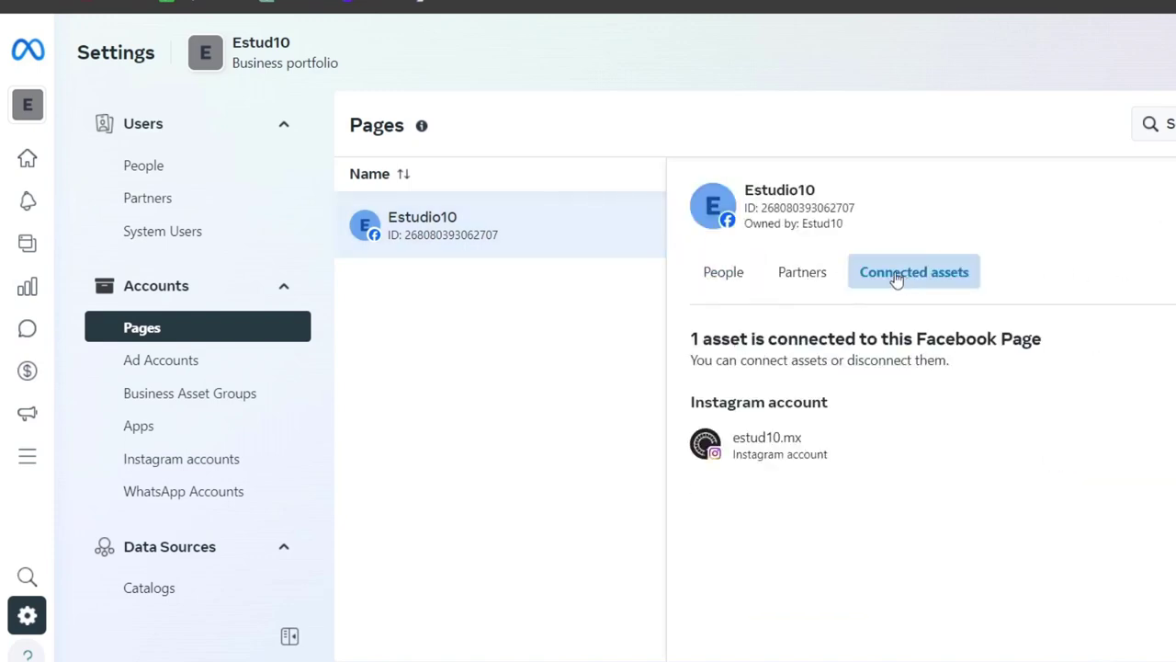
left_click(162, 360)
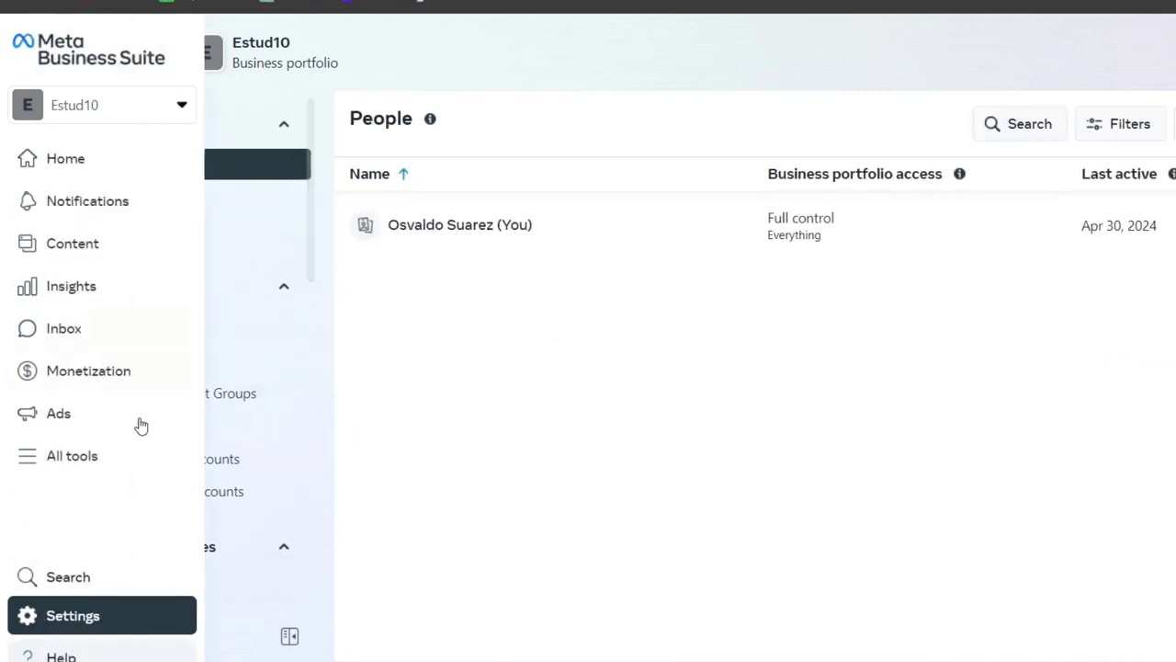
- Go from the All tools list to the Advertise group, reaching Ads Manager's empty Campaigns tab
left_click(36, 455)
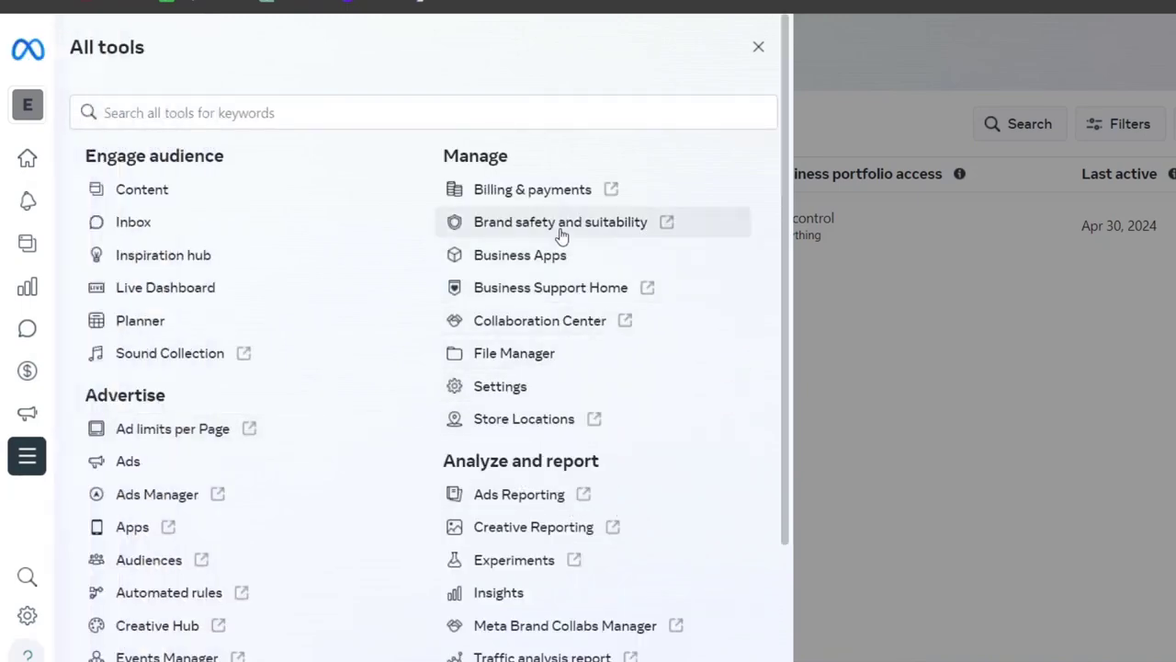
scroll(515, 237, "down", 1)
double_click(125, 299)
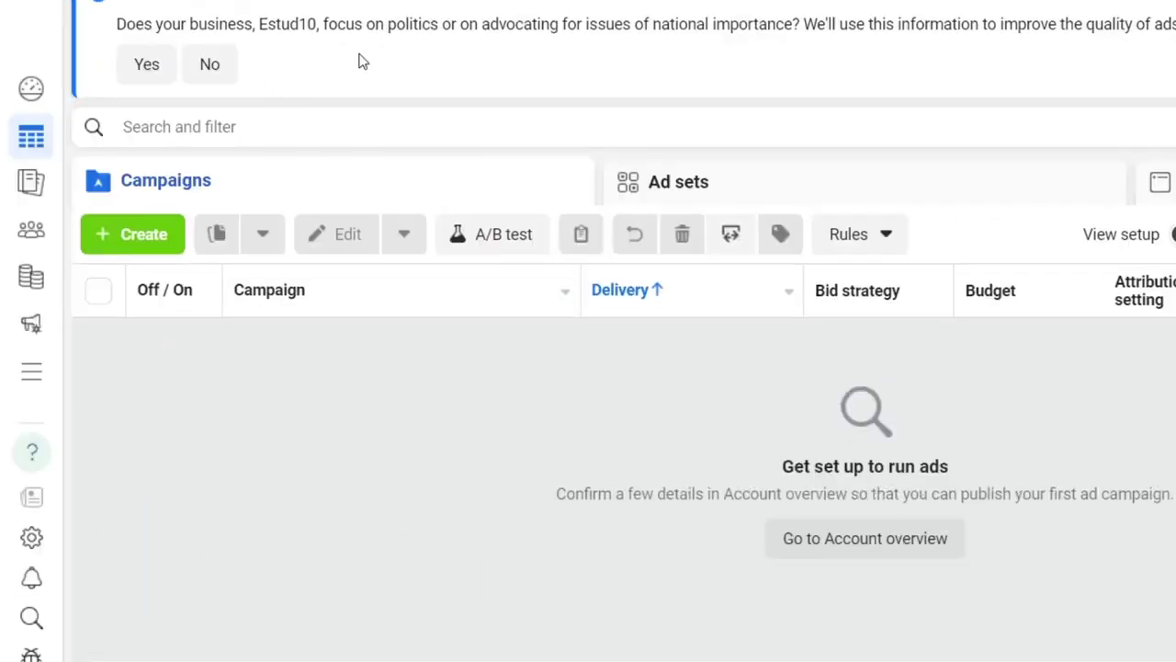
- Confirm the Estudio10 ad account is in use and dismiss the payment method notice
left_click(412, 9)
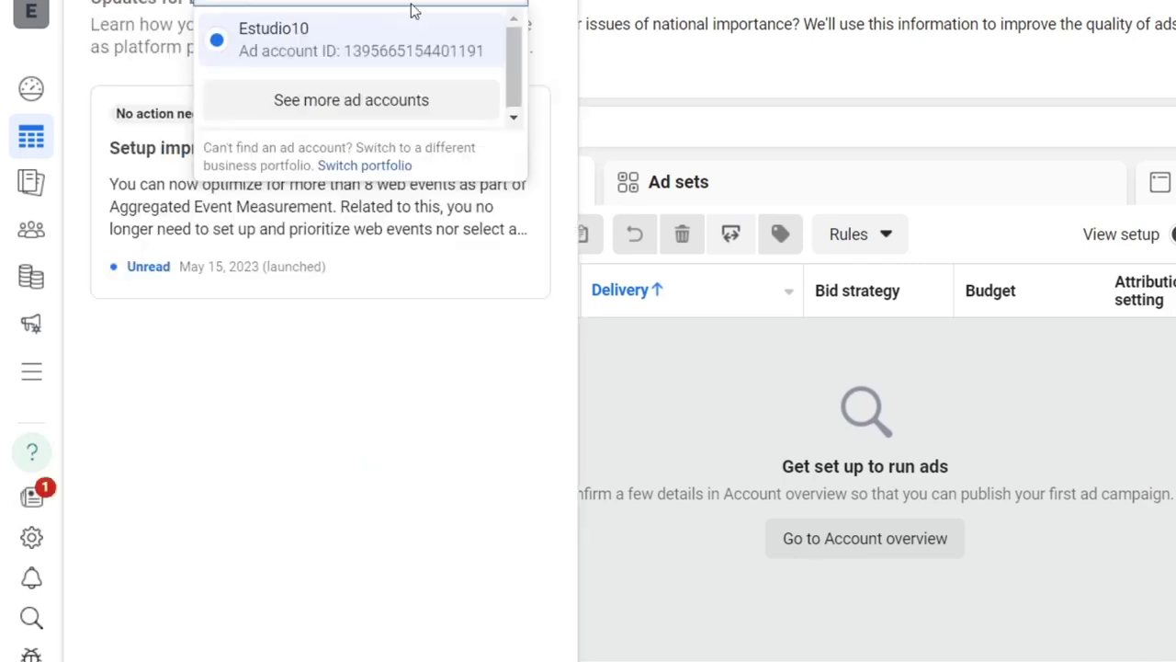
key("Escape")
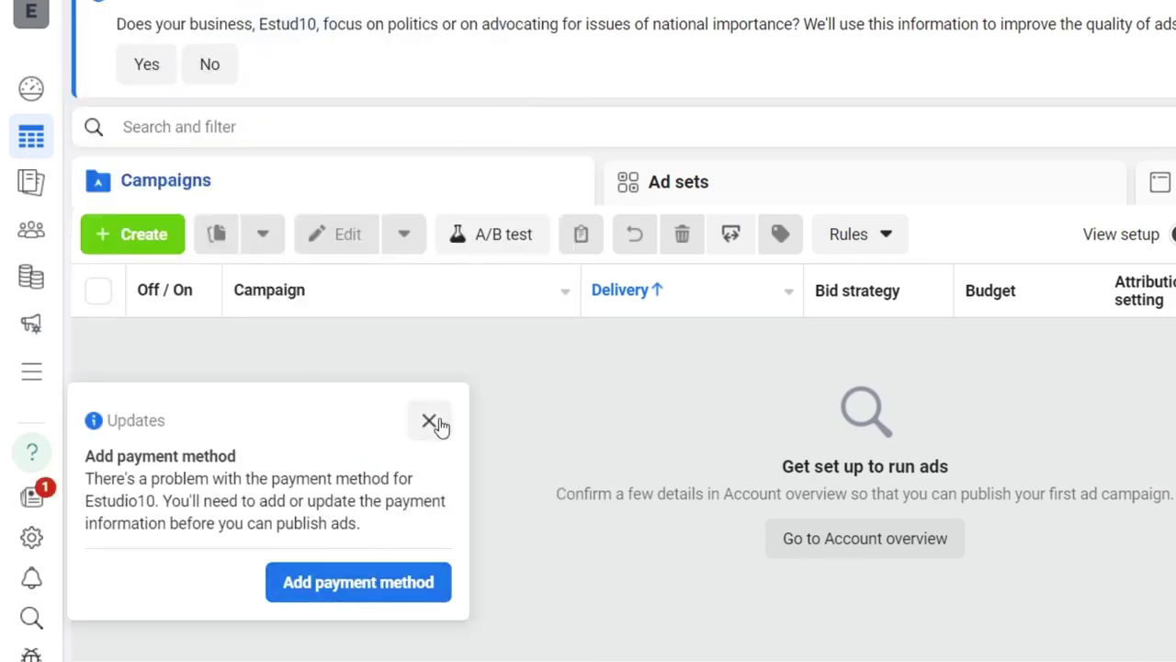
left_click(435, 430)
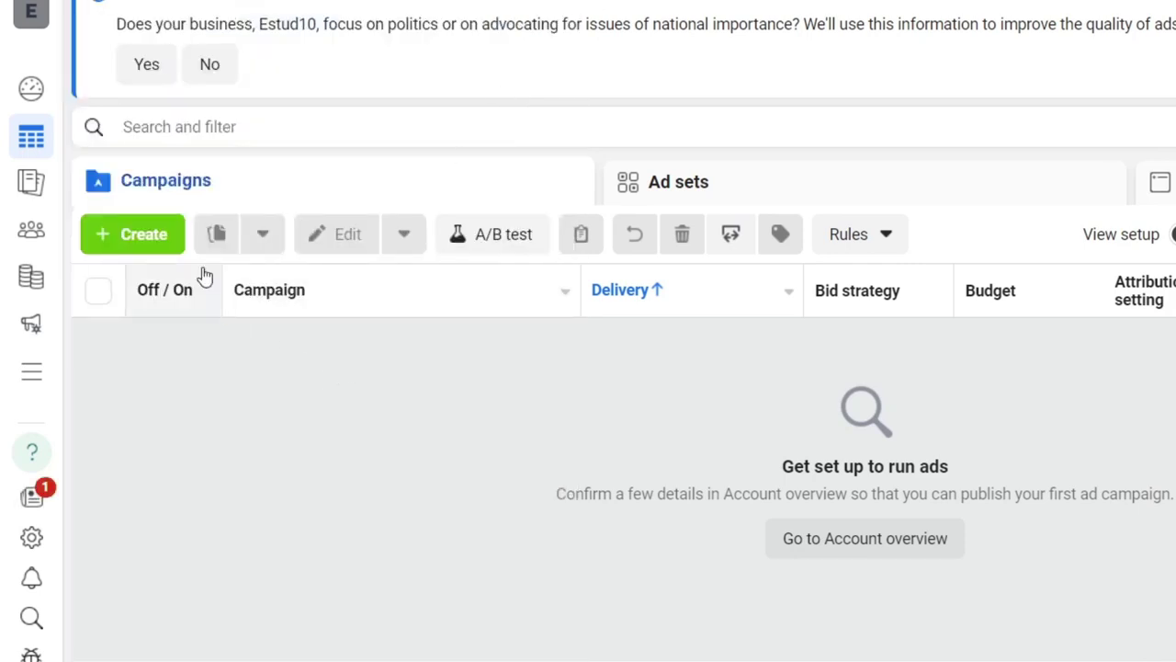
- Preview the campaign objectives in the + Create dialog, then close it without choosing one
left_click(163, 239)
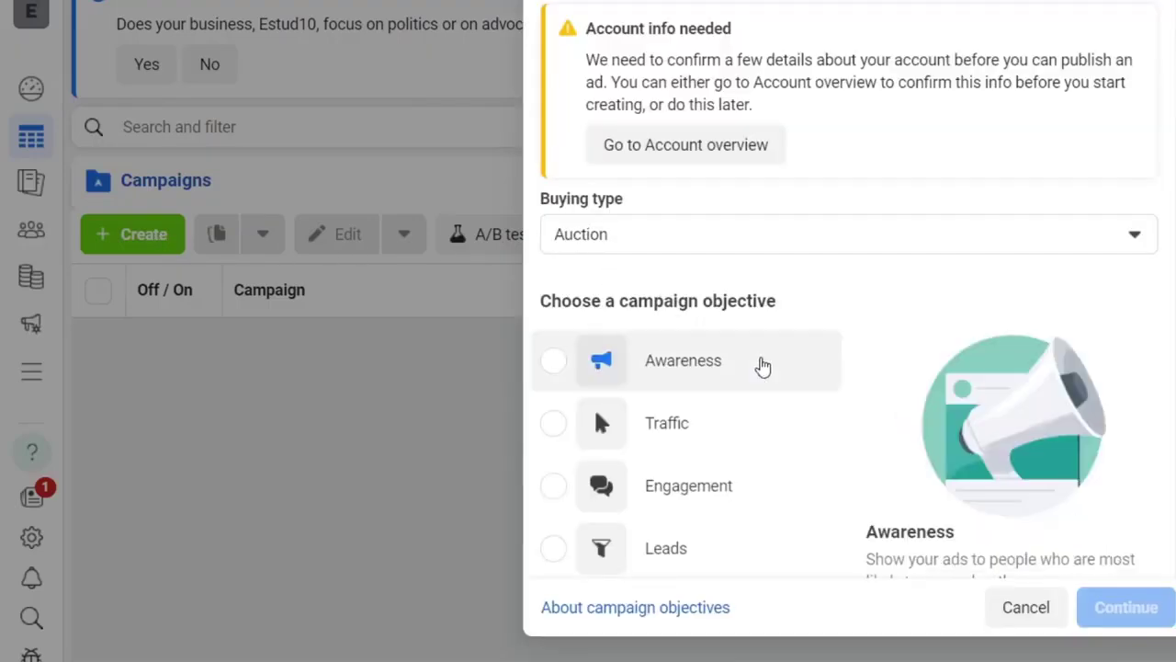
scroll(762, 365, "down", 3)
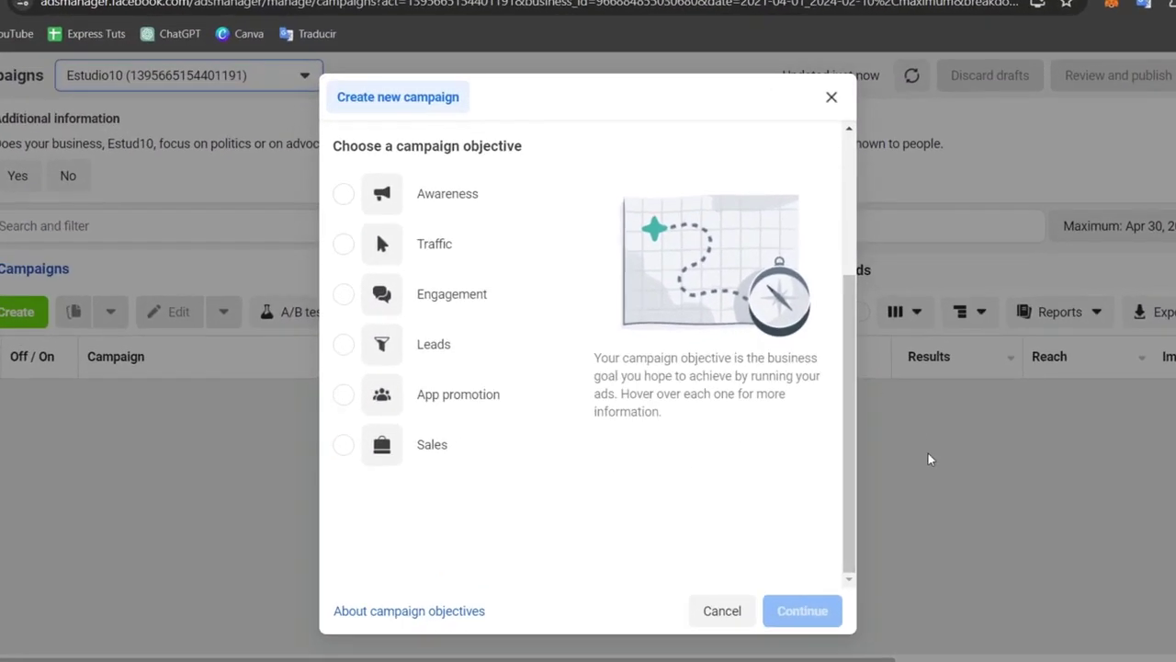
left_click(831, 107)
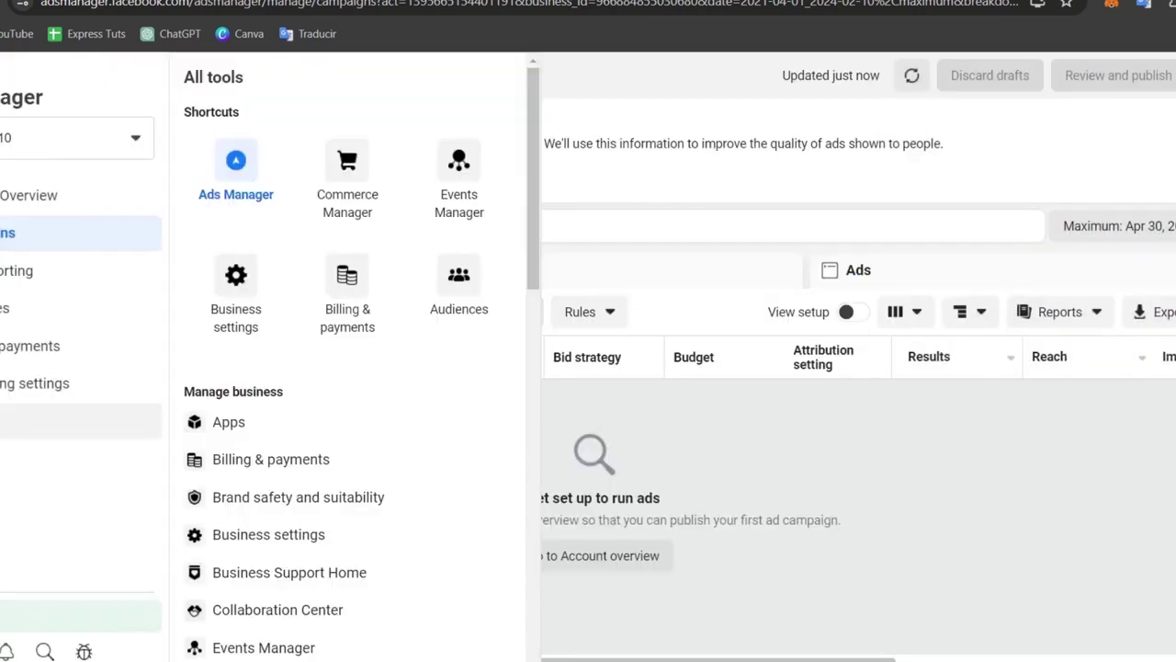
left_click(4, 422)
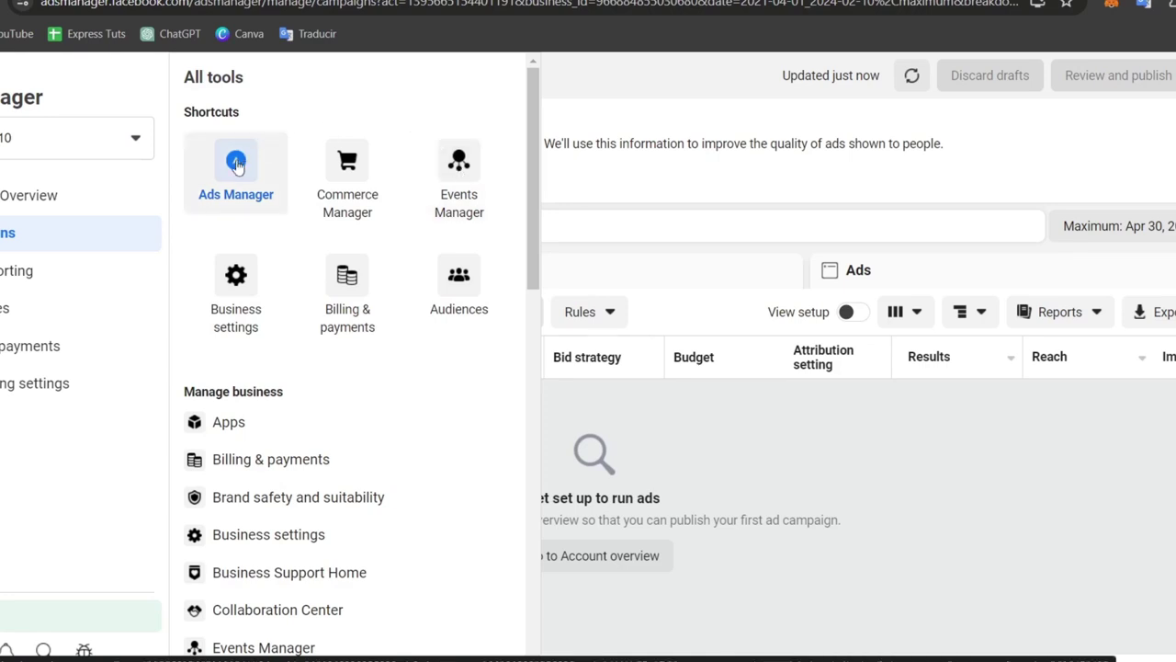
scroll(341, 384, "down", 10)
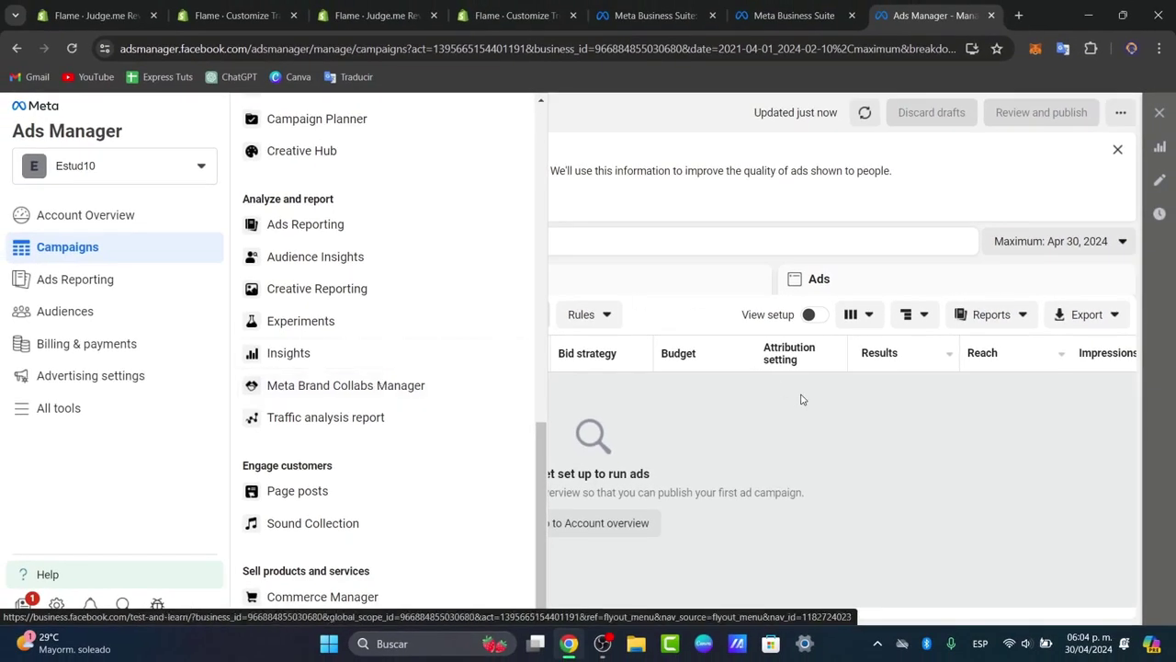
left_click(848, 415)
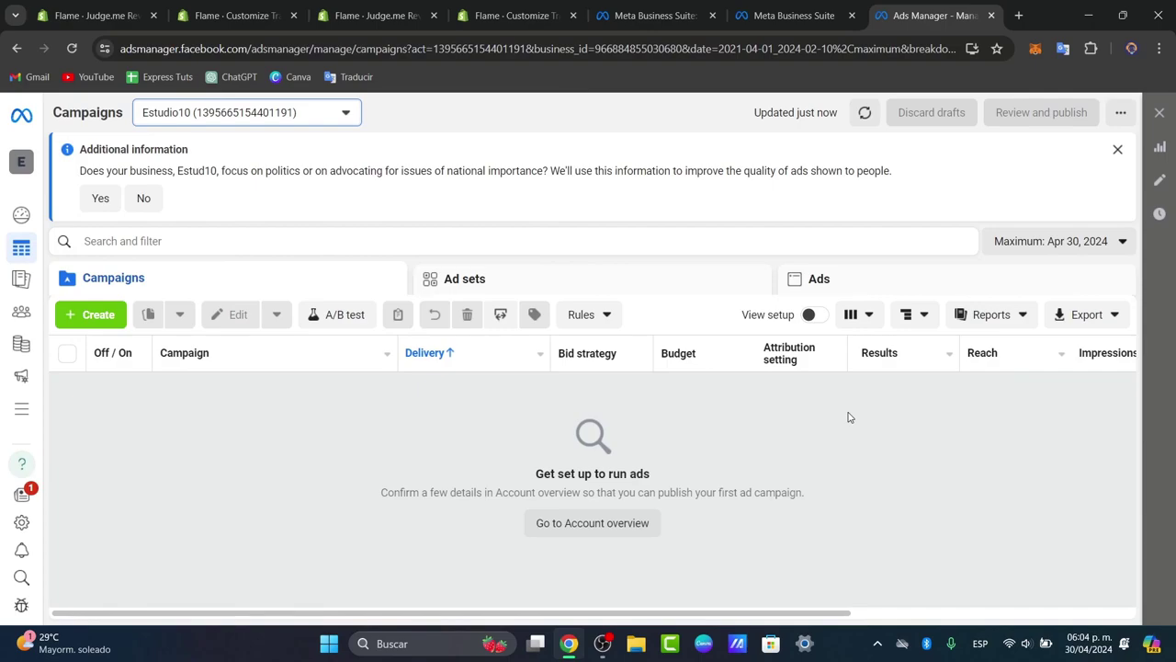